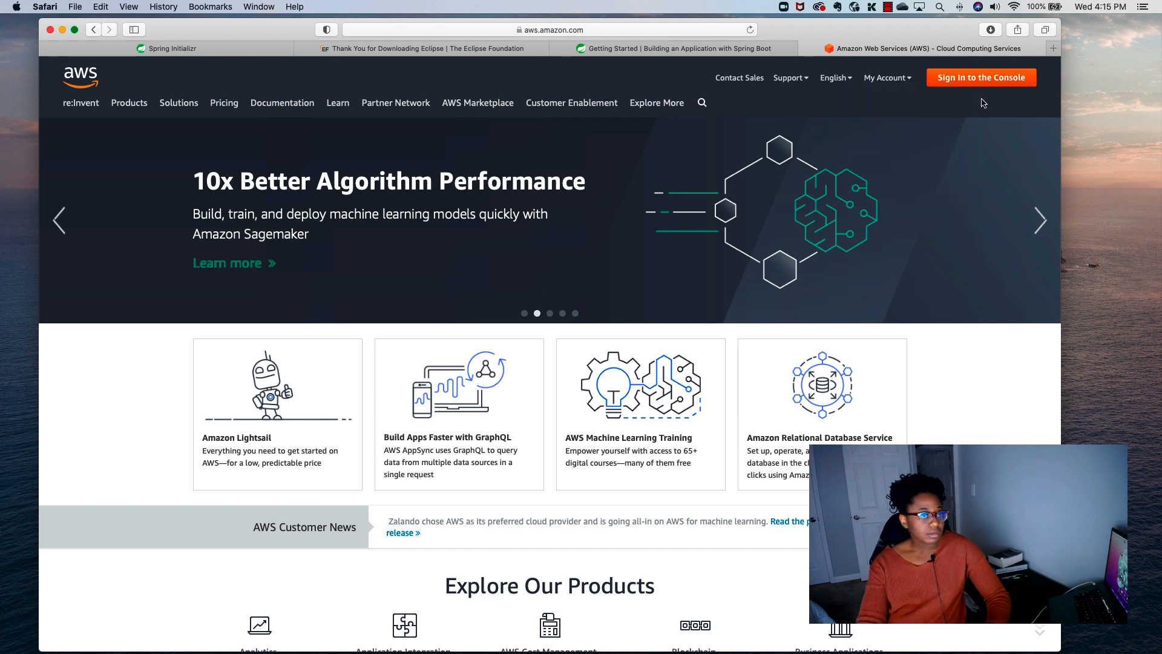
# Open the AWS account sign-up form, view its required fields, and leave the form
pyautogui.click(981, 78)
pyautogui.click(579, 29)
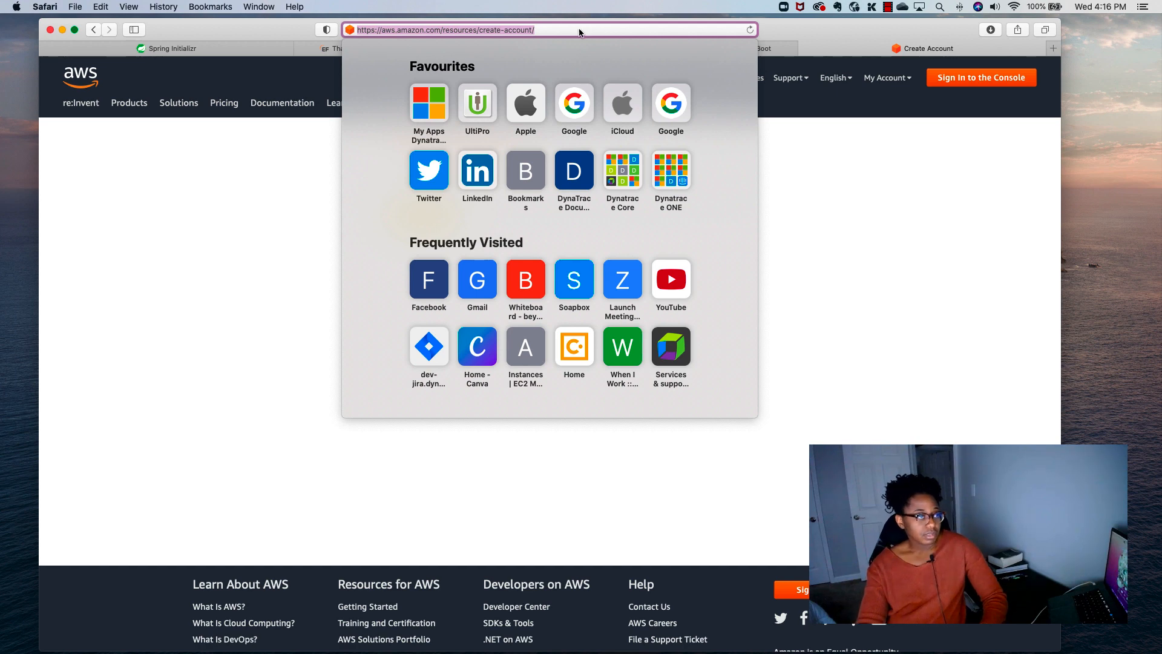
pyautogui.click(836, 177)
pyautogui.click(437, 219)
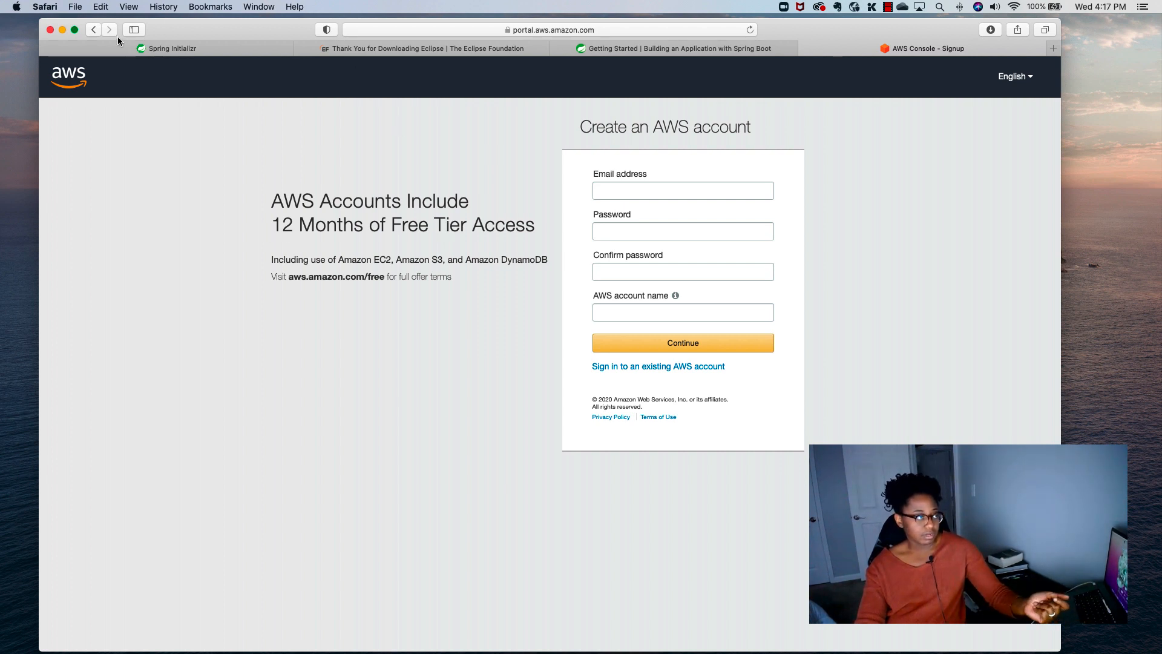
pyautogui.click(95, 32)
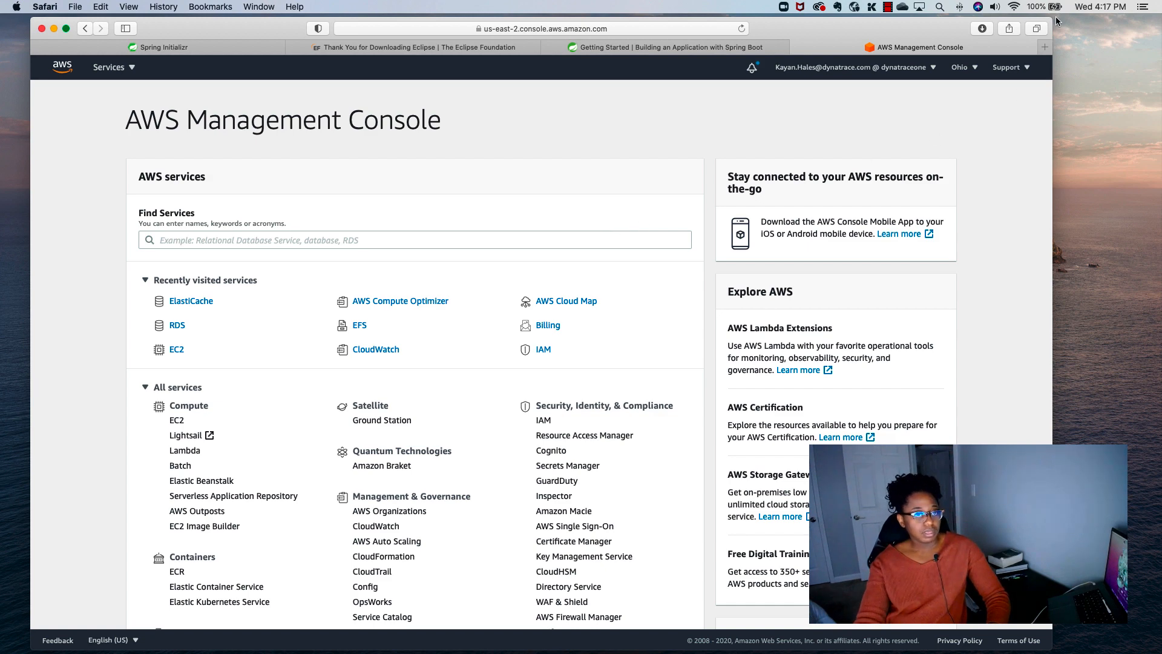
# Widen the browser window to span the screen and look through the full list of AWS services
pyautogui.moveTo(1051, 21); pyautogui.dragTo(1151, 20)
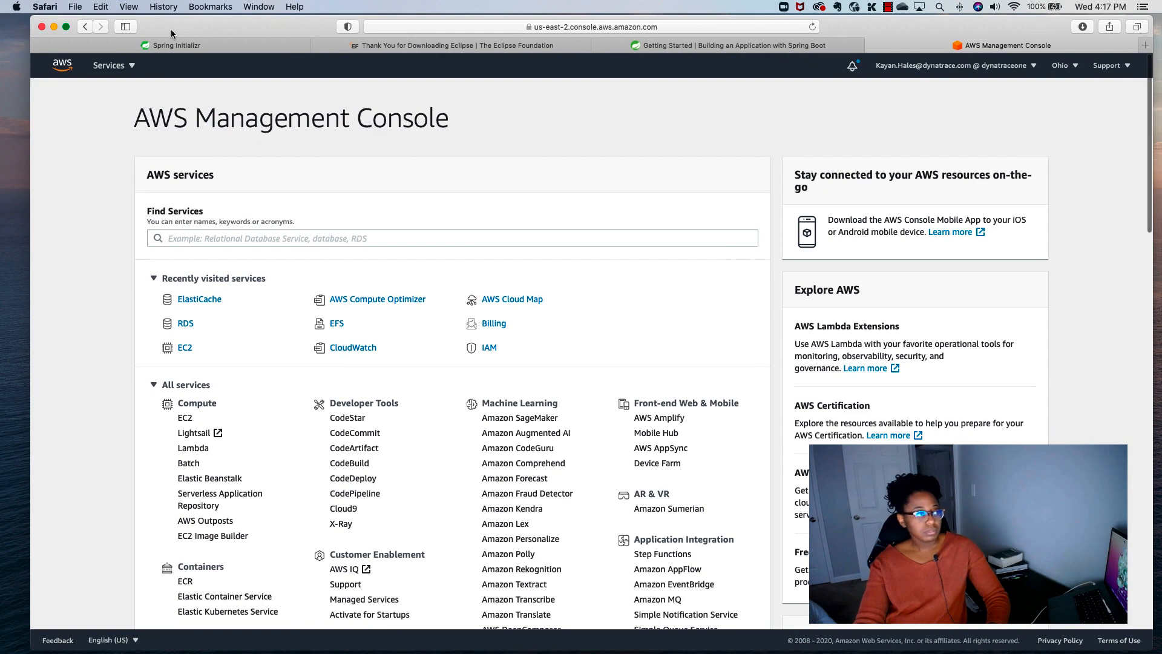
pyautogui.moveTo(32, 21); pyautogui.dragTo(7, 20)
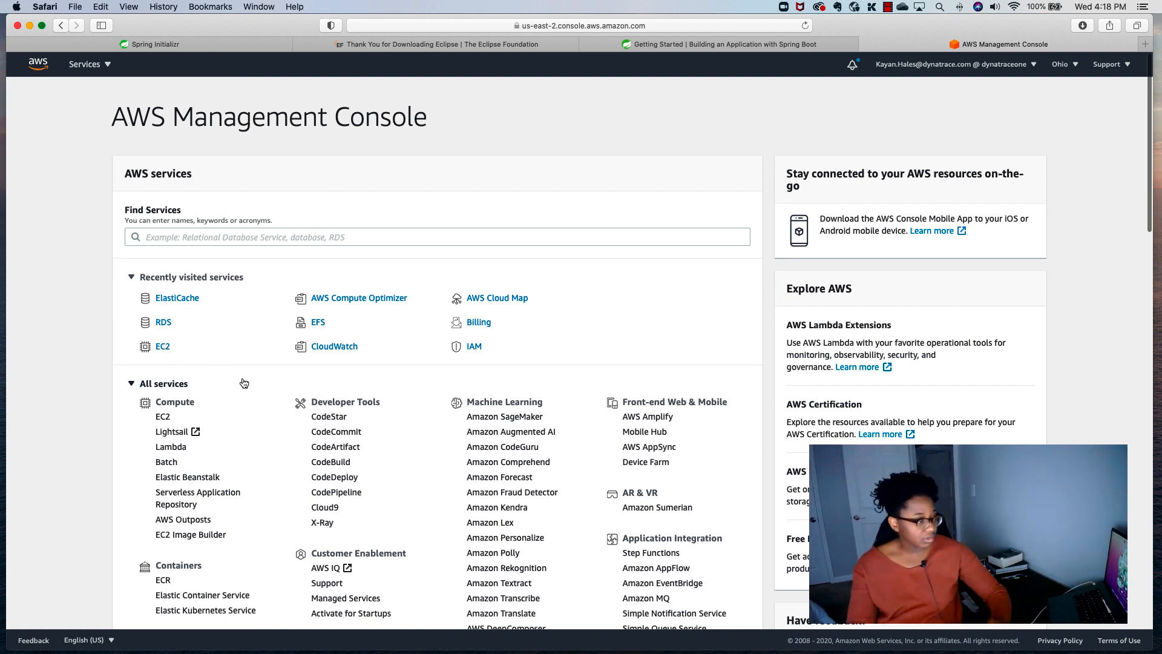
pyautogui.scroll(-4, 242, 381)
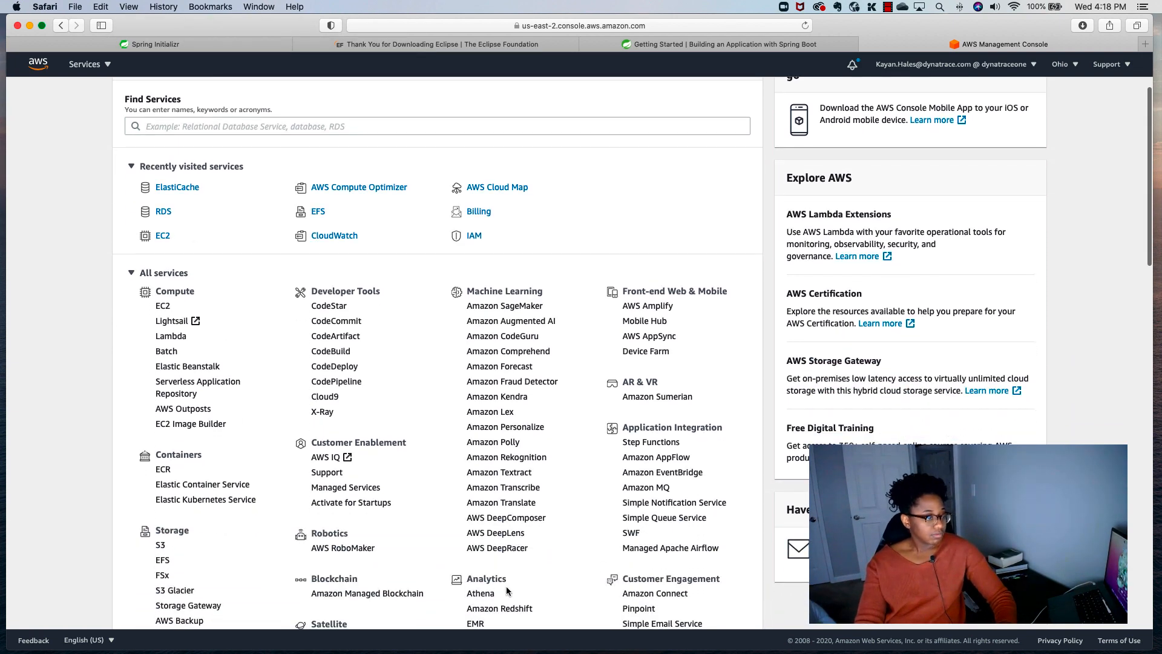
pyautogui.scroll(-10, 514, 584)
pyautogui.scroll(-5, 516, 589)
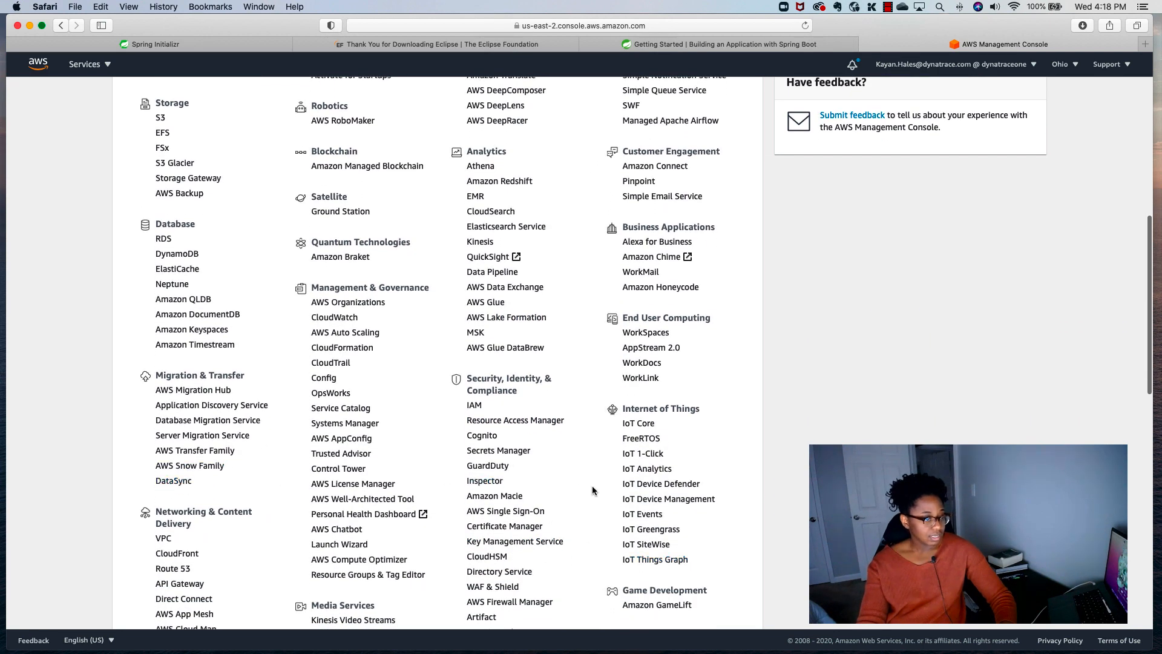
pyautogui.scroll(-9, 612, 483)
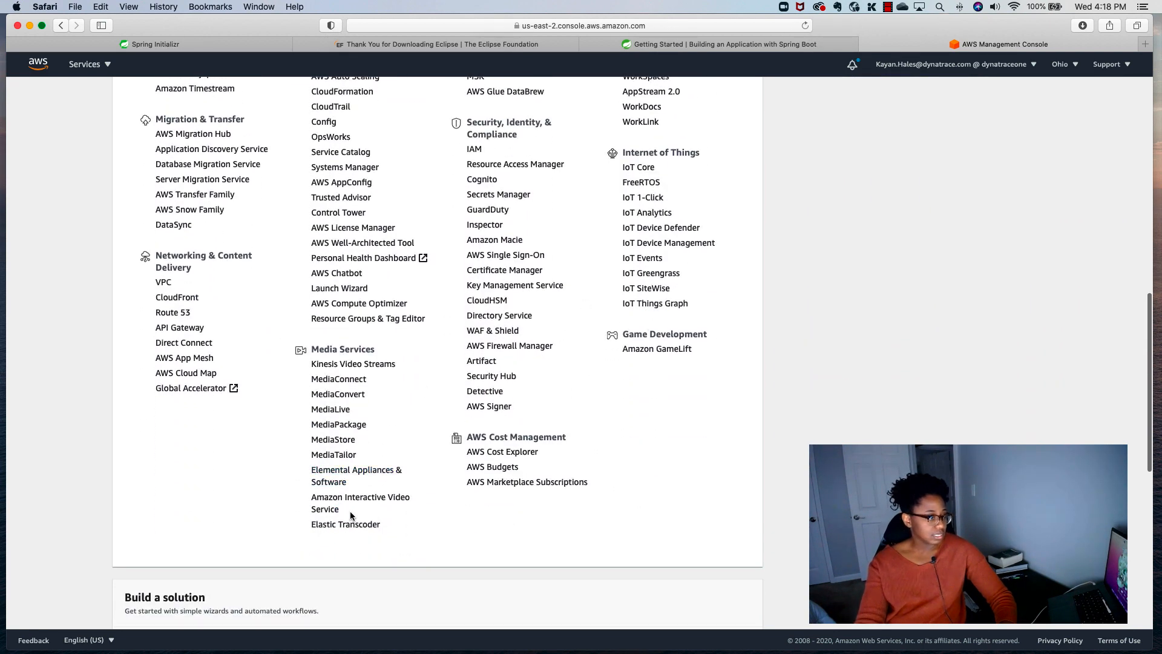
pyautogui.scroll(12, 341, 357)
pyautogui.scroll(4, 341, 357)
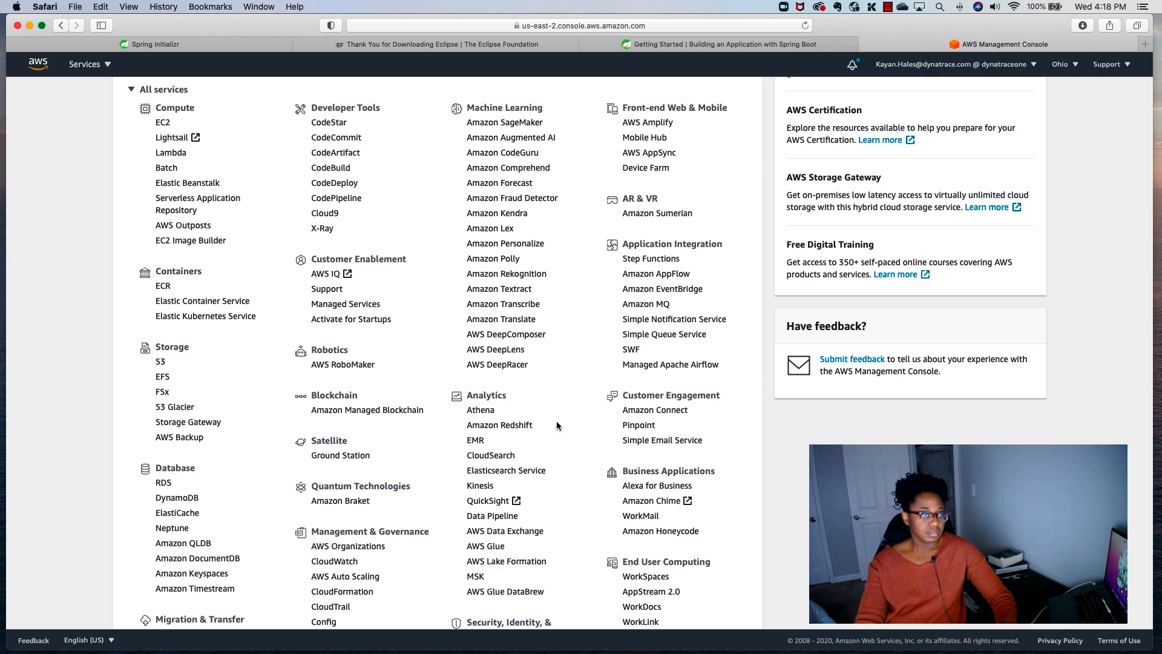
pyautogui.scroll(5, 557, 422)
pyautogui.scroll(3, 557, 424)
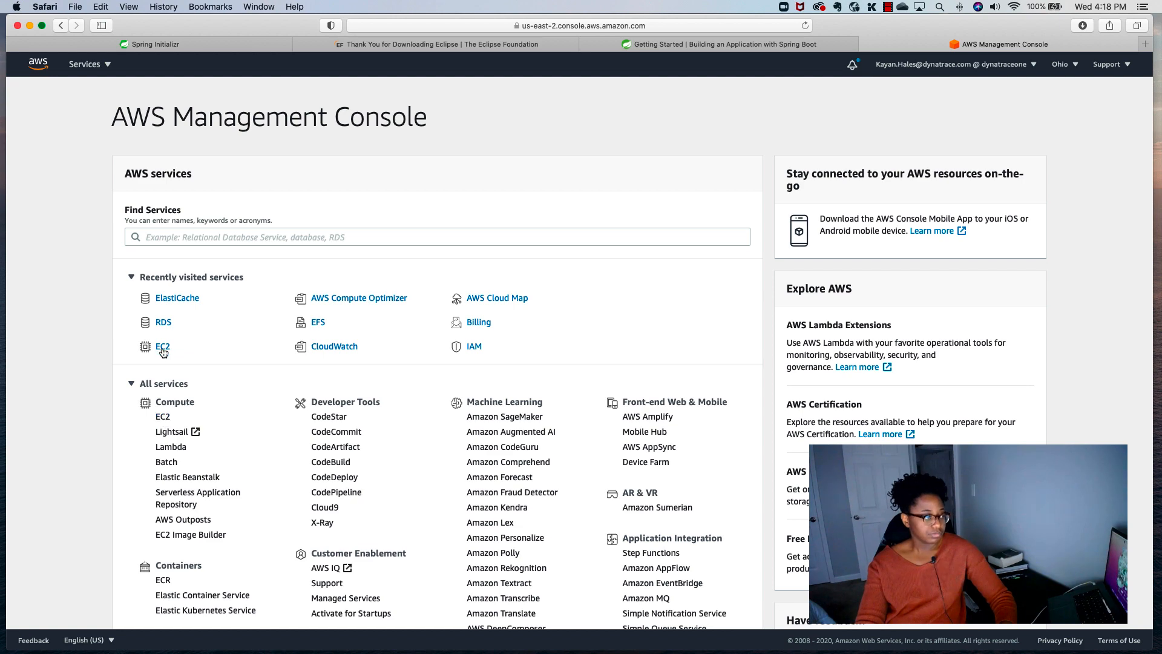
# Open the EC2 service's instances list and start launching a new instance
pyautogui.click(163, 417)
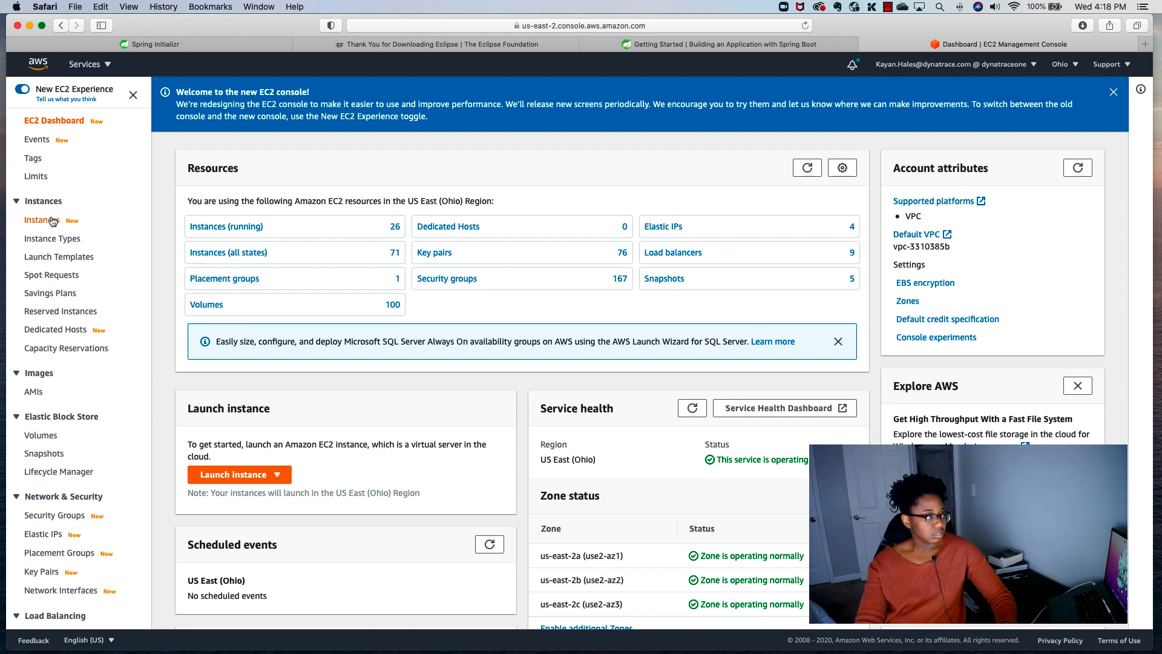
pyautogui.click(47, 222)
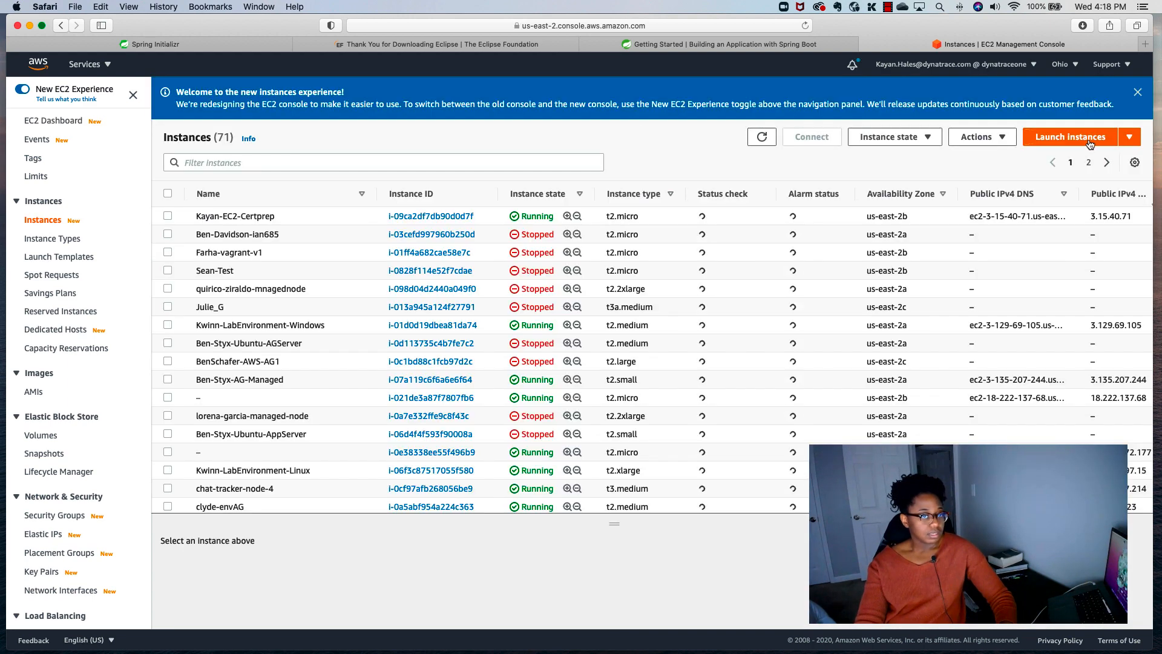
pyautogui.click(1090, 143)
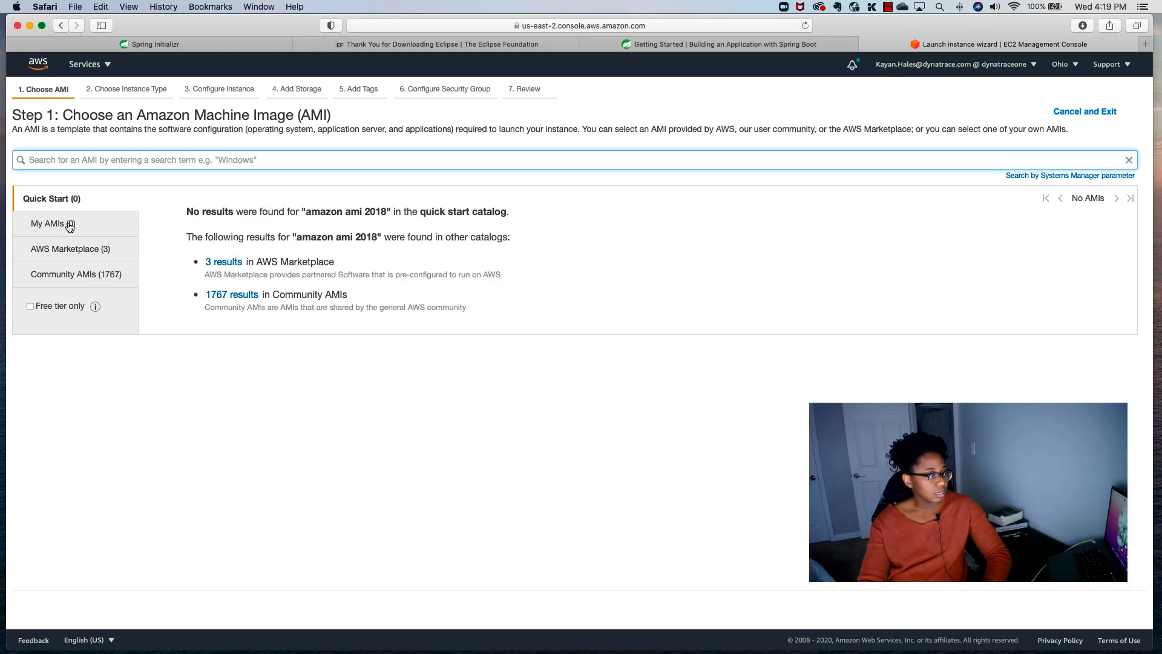
# Search the machine images for "amazon" and select Amazon Linux 2 AMI (HVM), SSD Volume Type, 64-bit (x86)
pyautogui.click(53, 89)
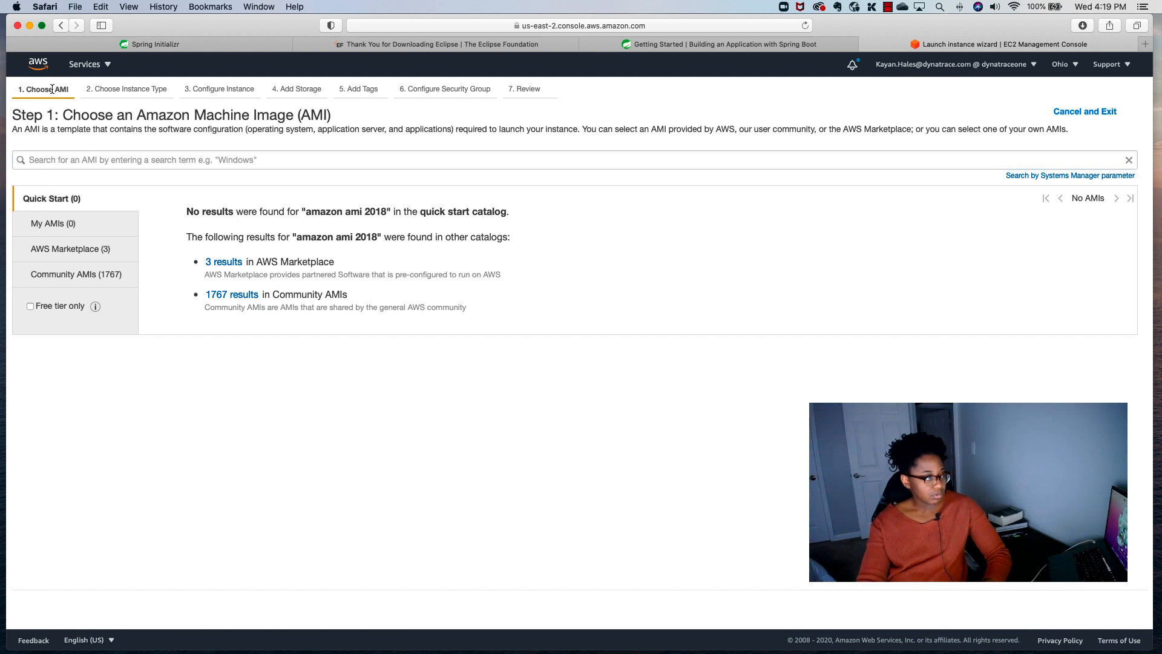
pyautogui.click(57, 159)
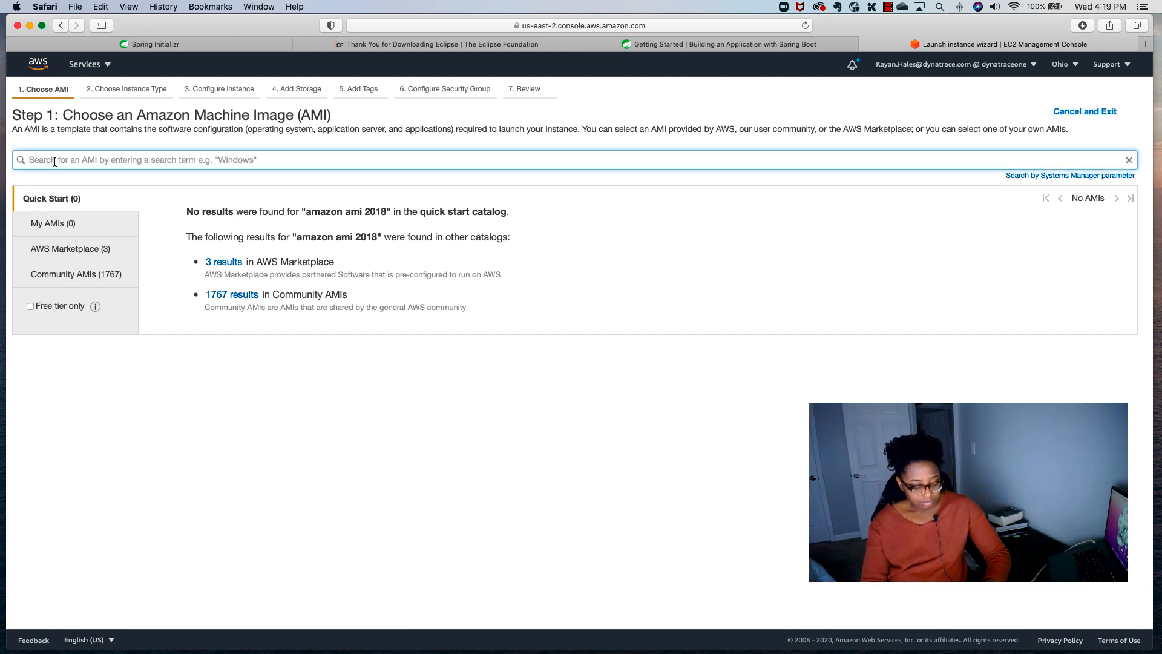
pyautogui.write('amazon')
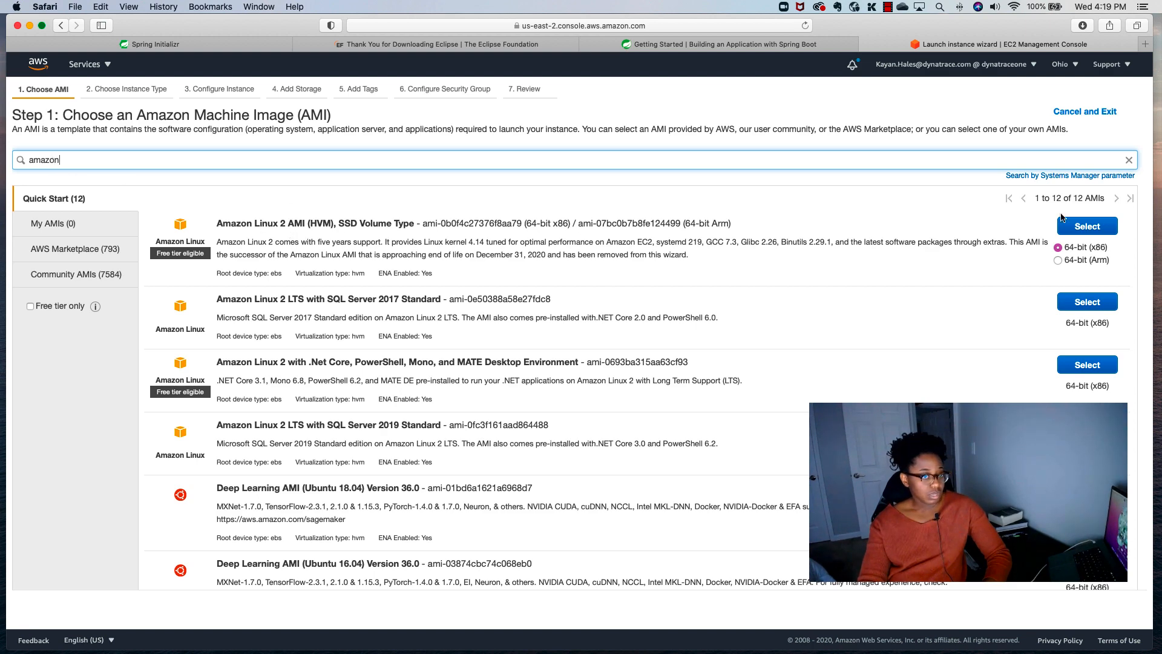
pyautogui.click(1087, 227)
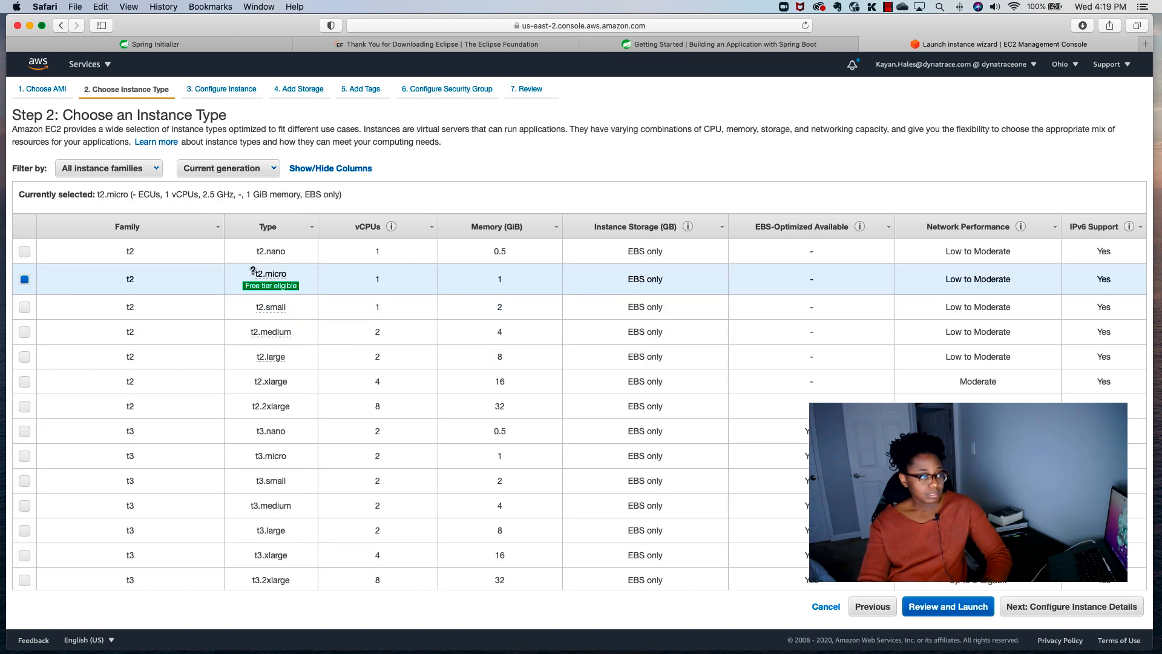
# Accept the t2.micro instance type, the default instance details and the default storage, and proceed to the tags
pyautogui.click(1072, 613)
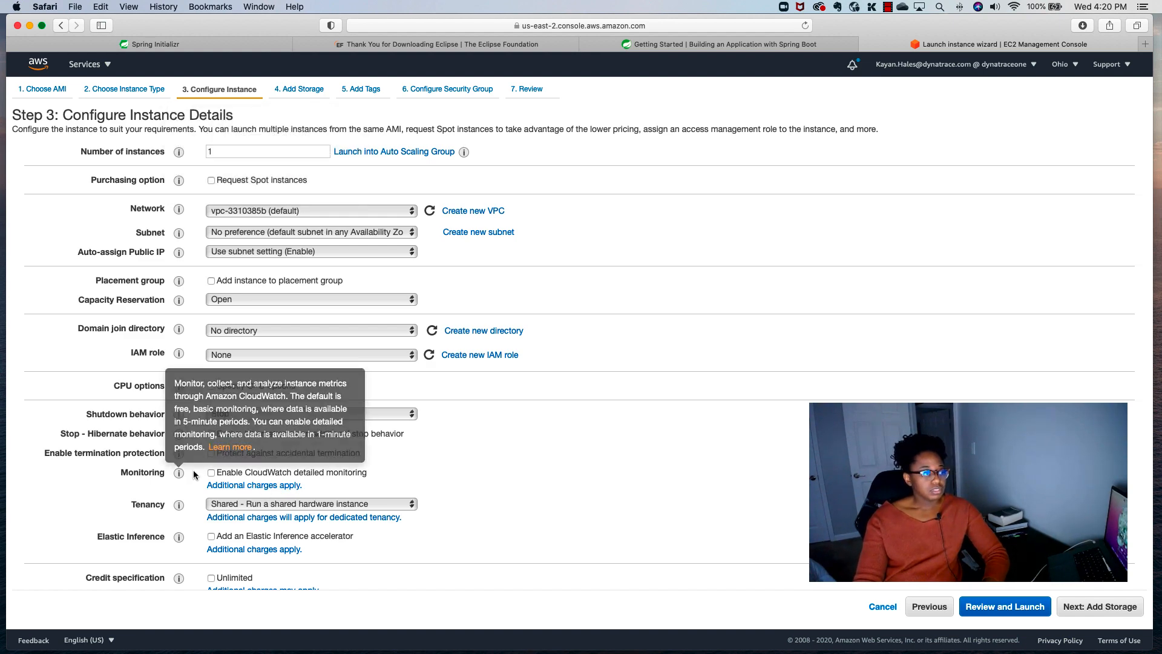
pyautogui.scroll(-4, 237, 465)
pyautogui.scroll(-4, 235, 465)
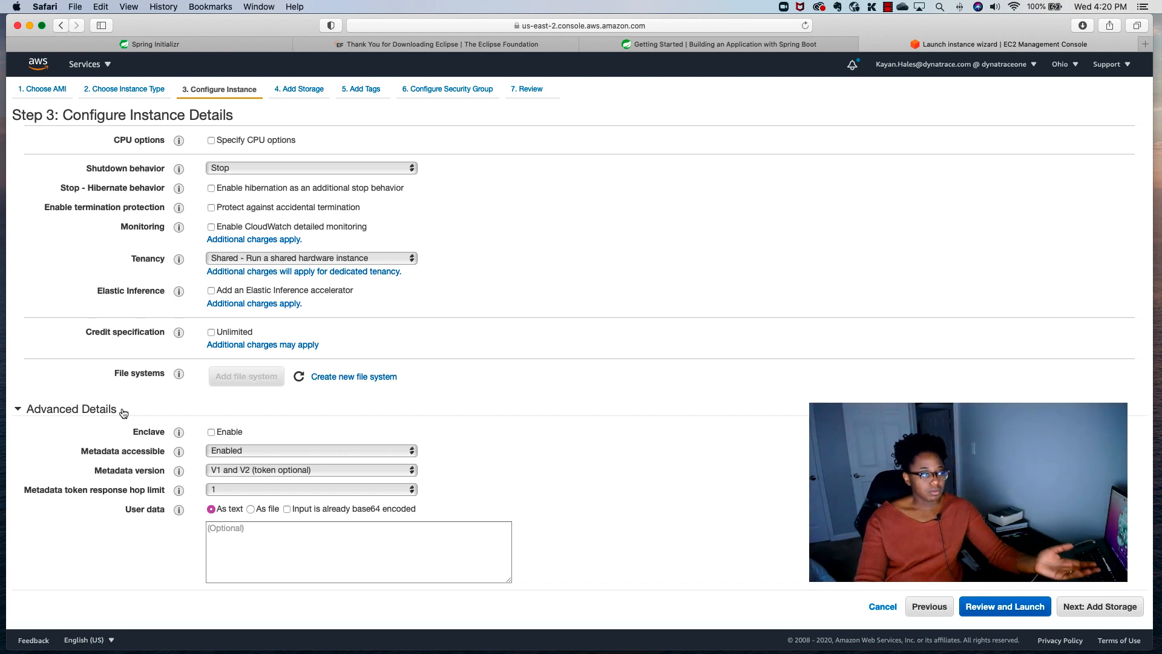
pyautogui.scroll(8, 120, 409)
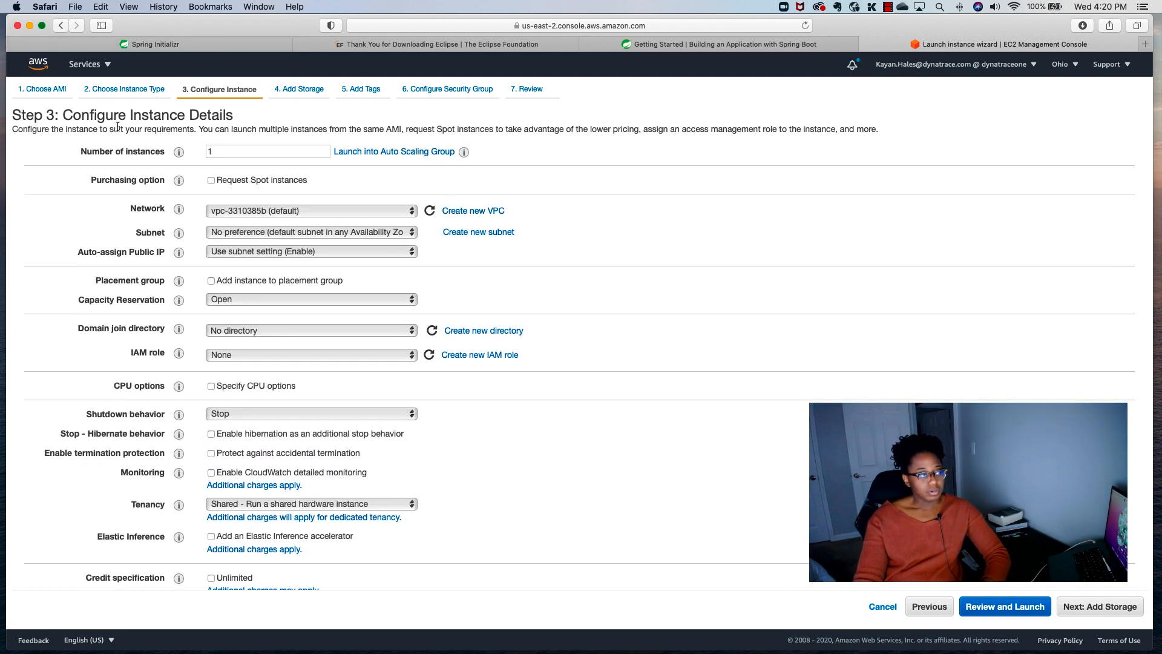
pyautogui.click(1103, 607)
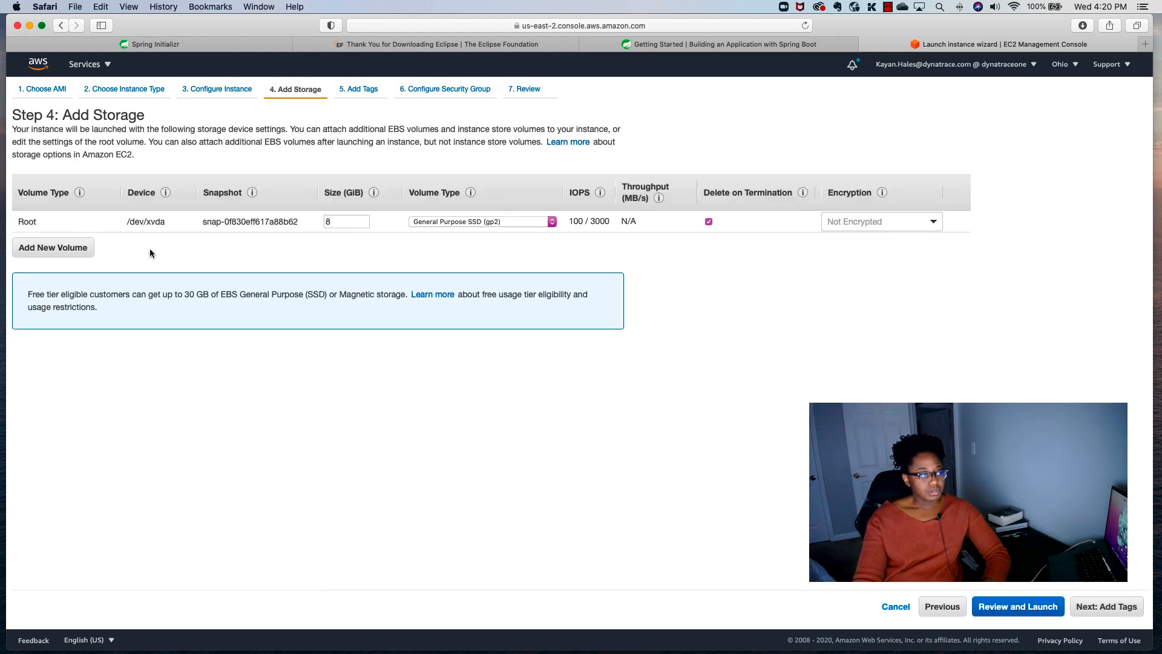
pyautogui.click(1111, 608)
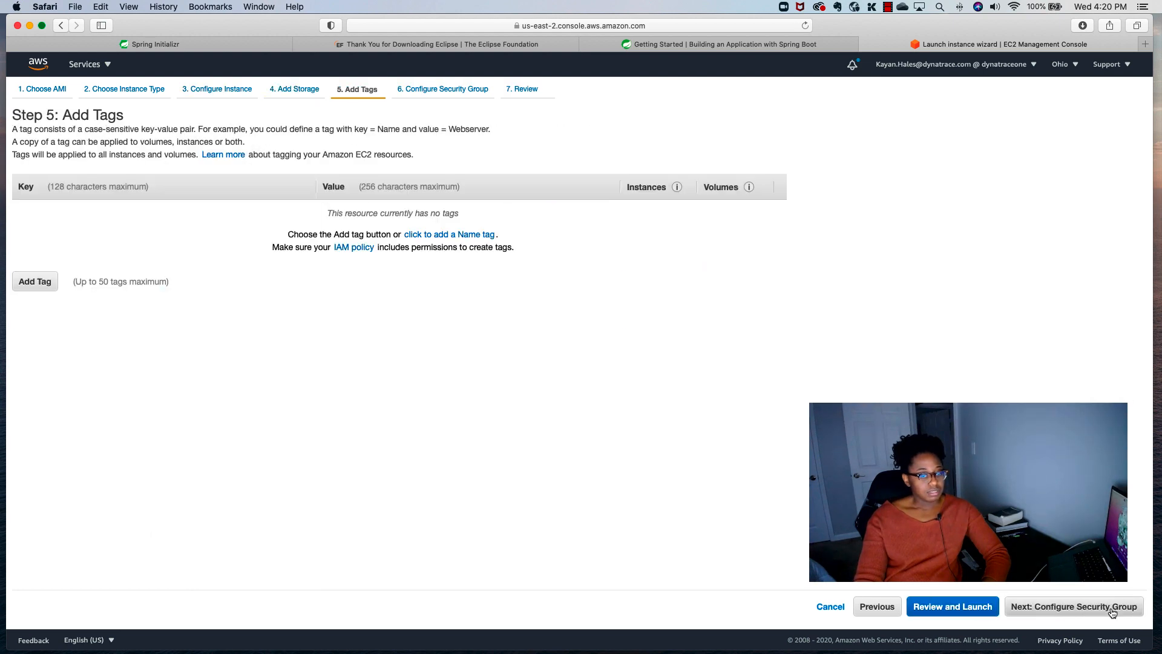
# Add a tag with key Name and a value made of the owner's first name followed by "-SpringBoot-Tutorial"
pyautogui.click(33, 282)
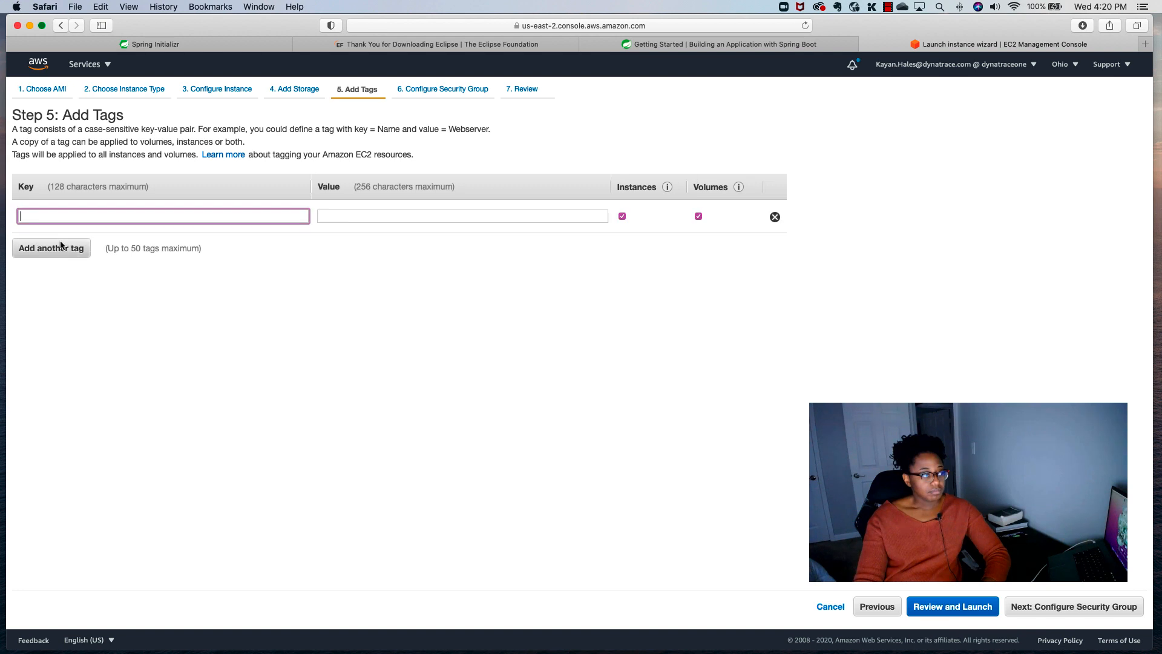
pyautogui.write('Name')
pyautogui.press('Tab')
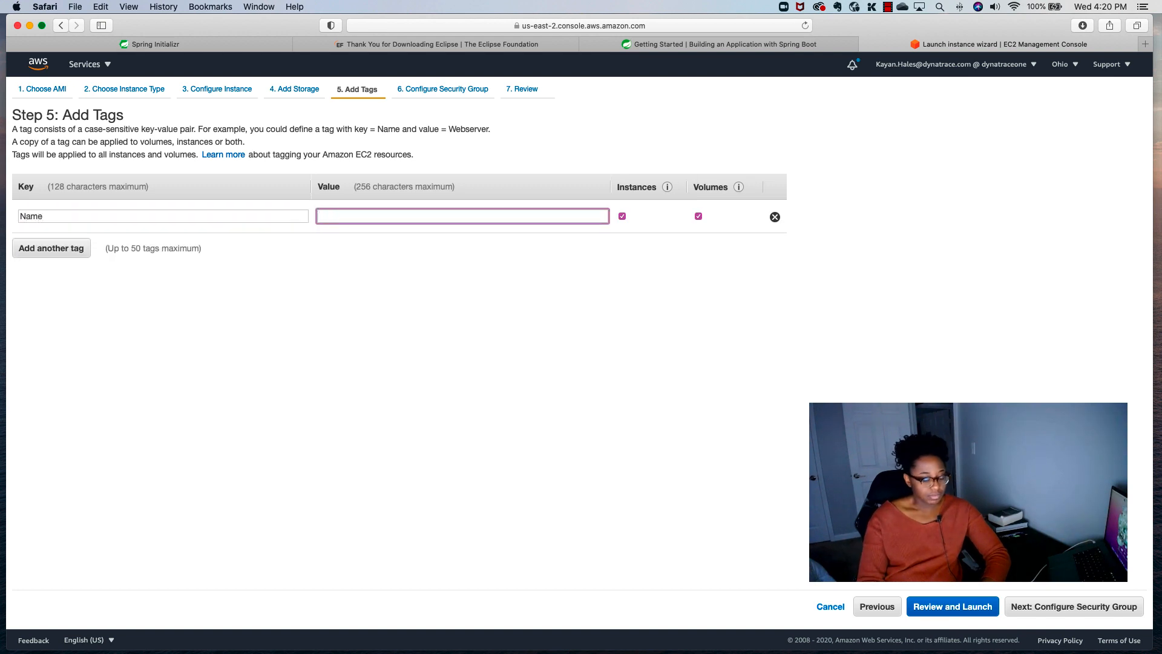
pyautogui.write('Kayan-Spri')
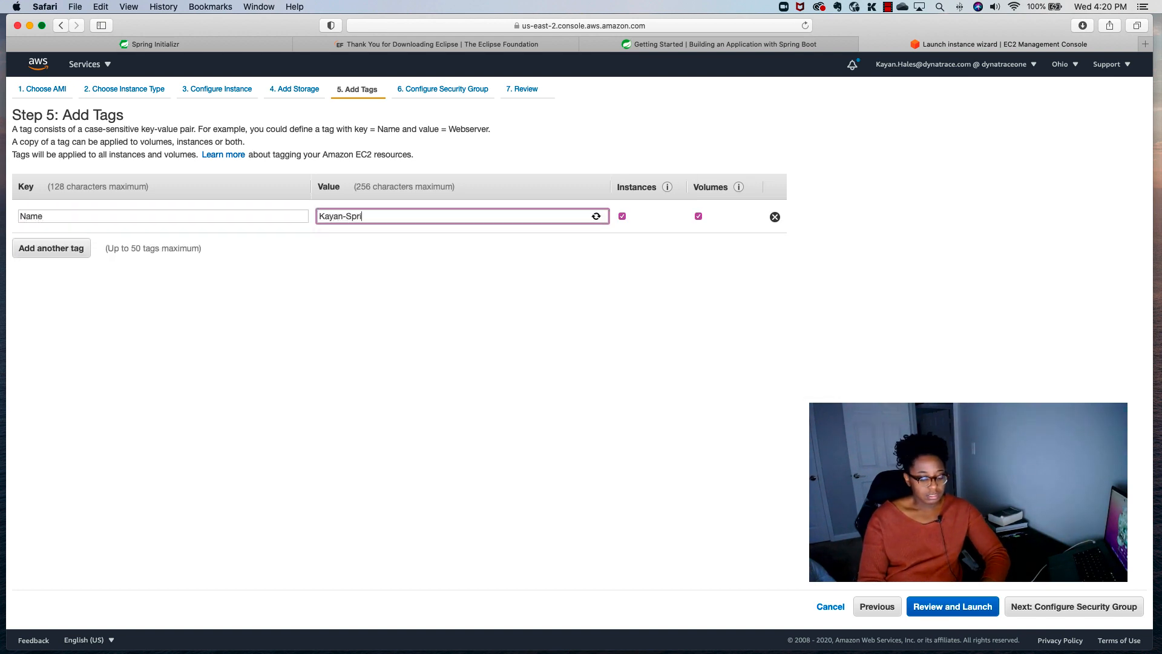
pyautogui.write('ngB')
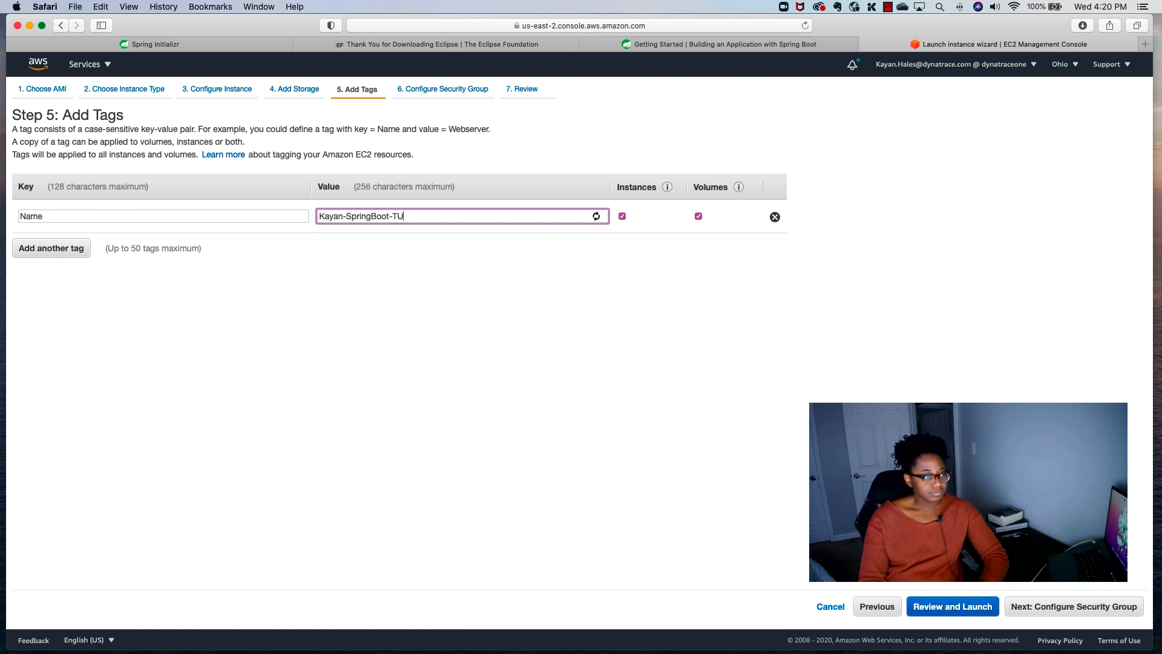
pyautogui.write('oot-Tutorial')
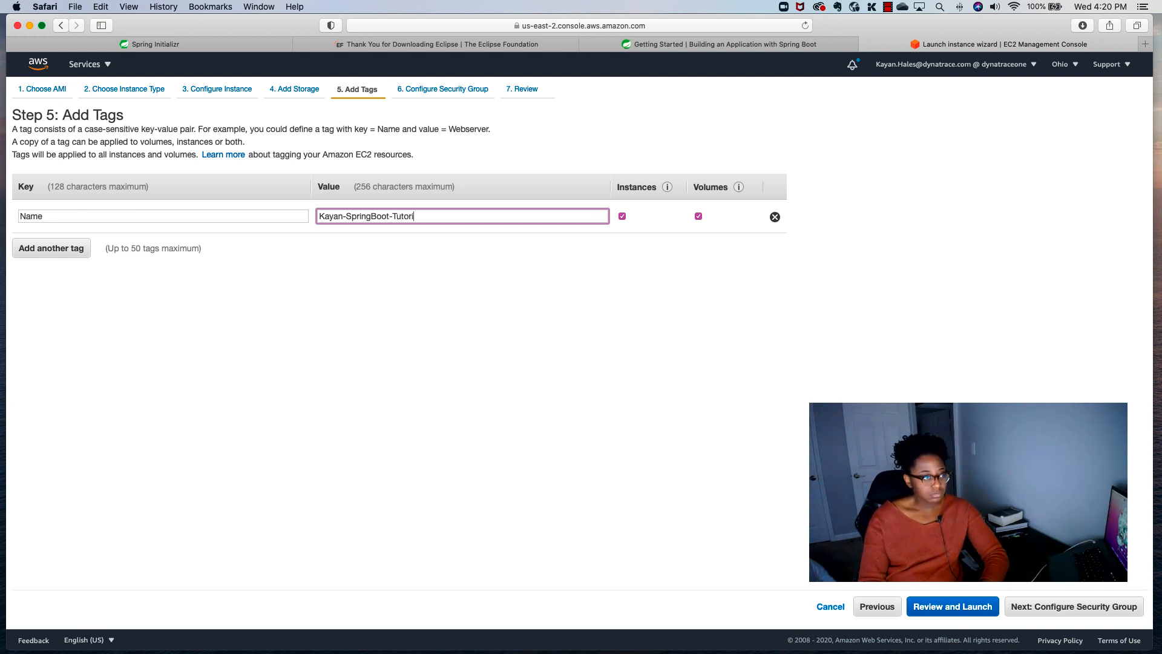
# Add a second tag with key Owner and the owner's full name as its value
pyautogui.click(46, 248)
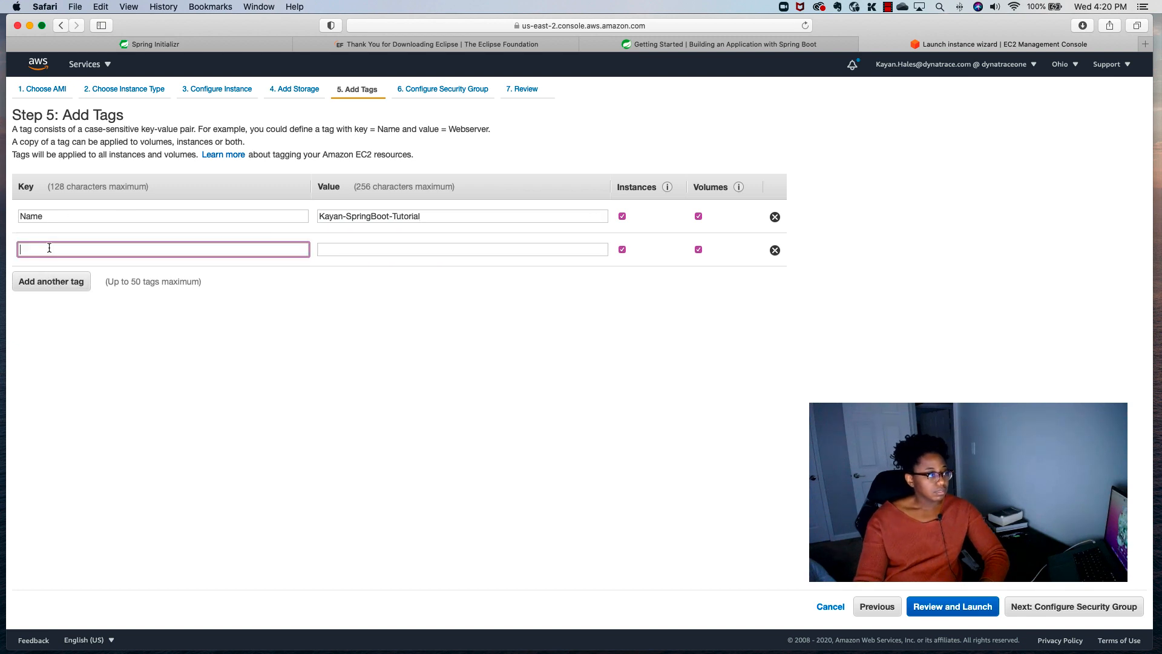
pyautogui.write('Owner')
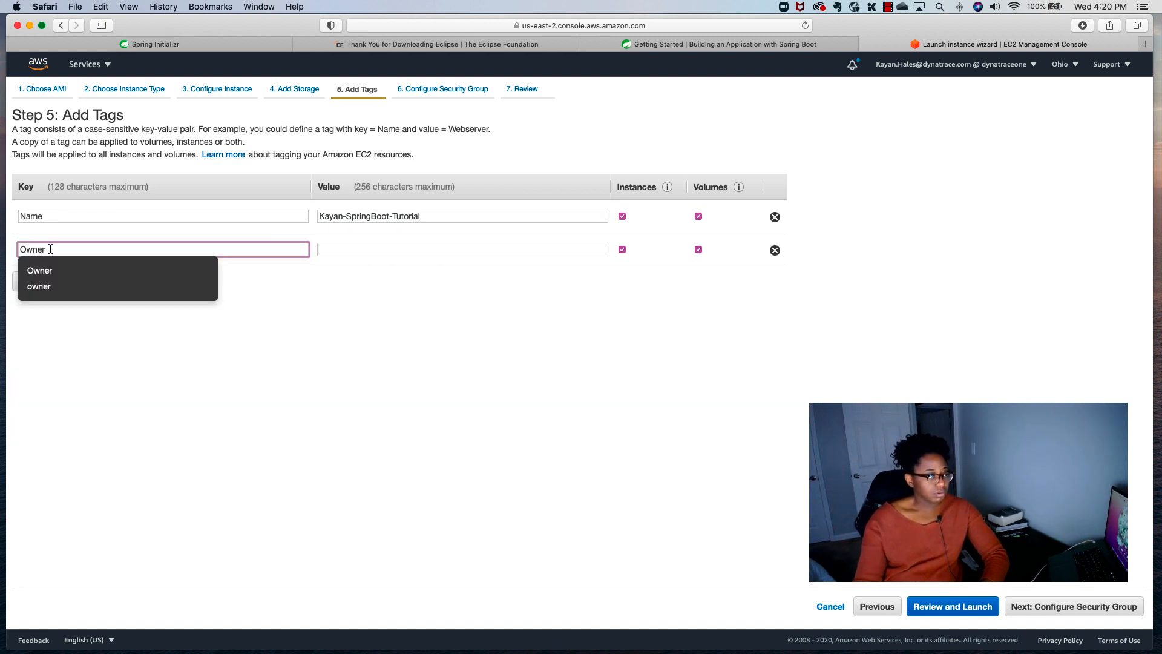
pyautogui.click(55, 270)
pyautogui.click(389, 249)
pyautogui.write('Kayan Hales')
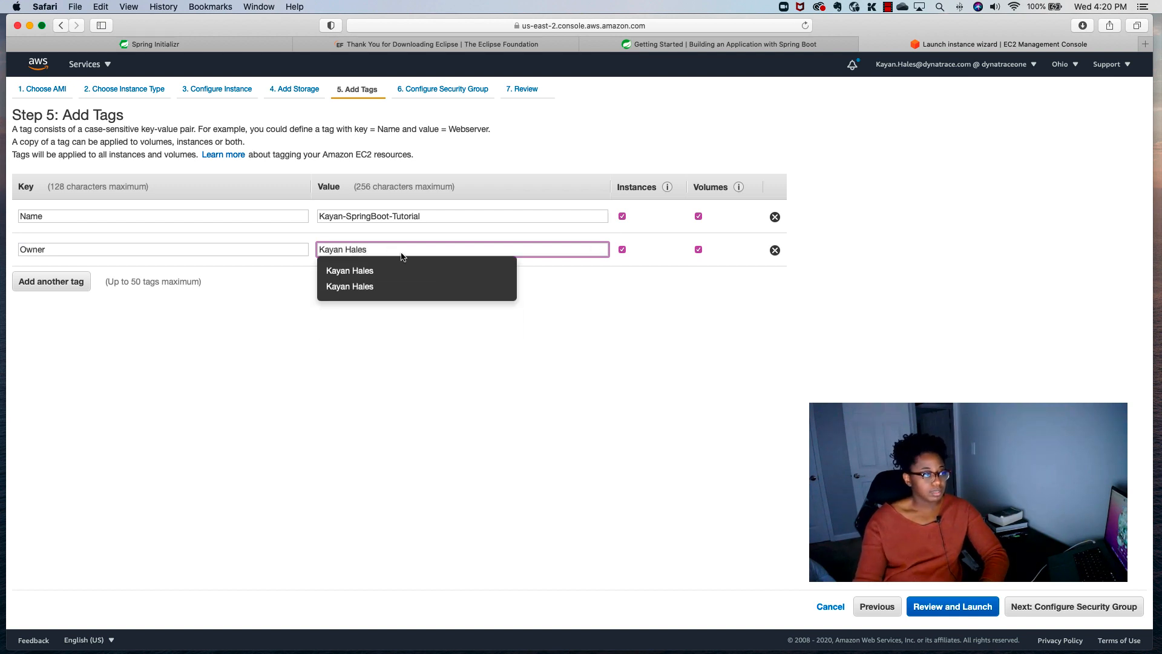
pyautogui.click(579, 424)
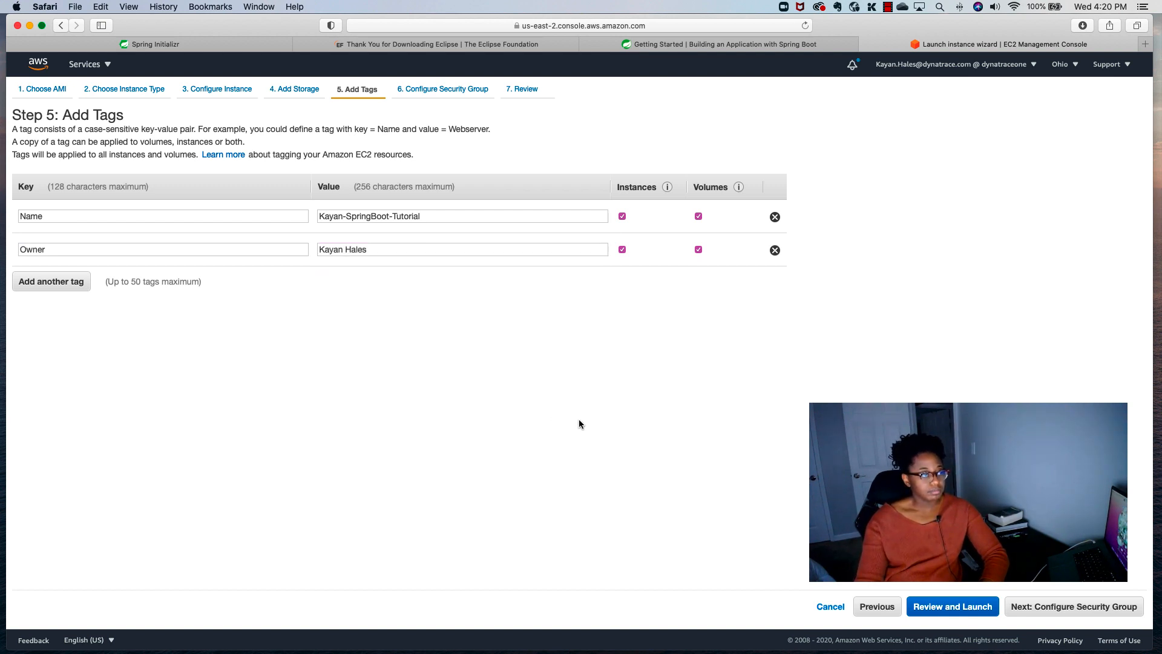
# Proceed to the security group configuration and restrict the SSH rule's source to My IP
pyautogui.click(1121, 612)
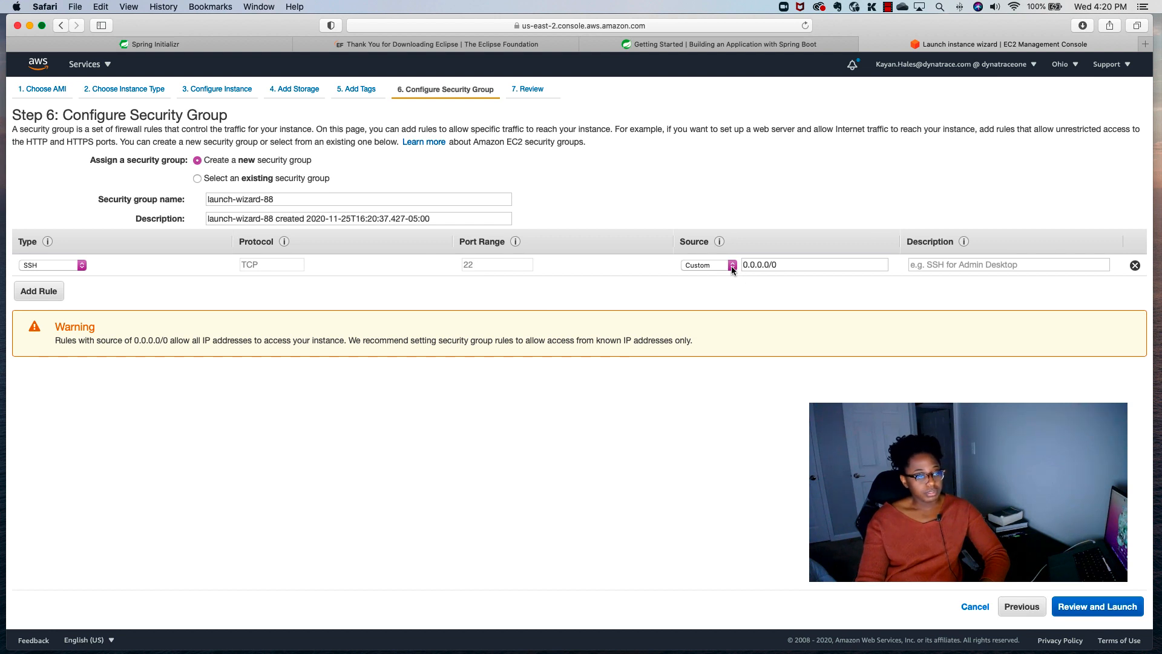
pyautogui.moveTo(743, 264); pyautogui.dragTo(787, 264)
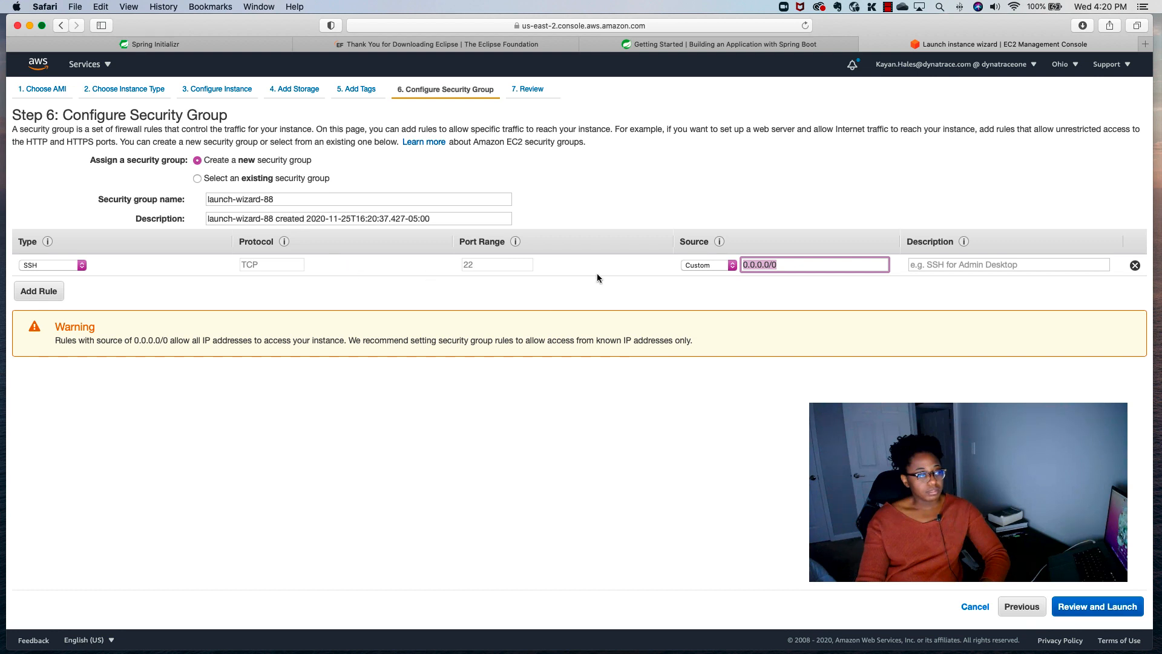
pyautogui.click(734, 267)
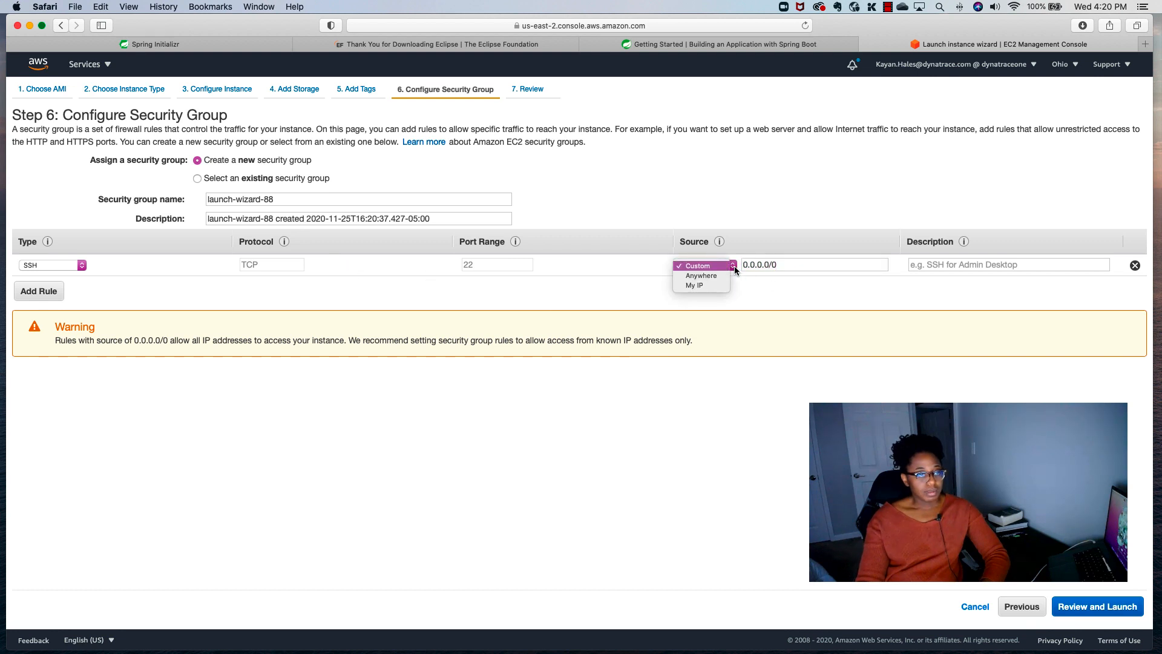
pyautogui.click(718, 284)
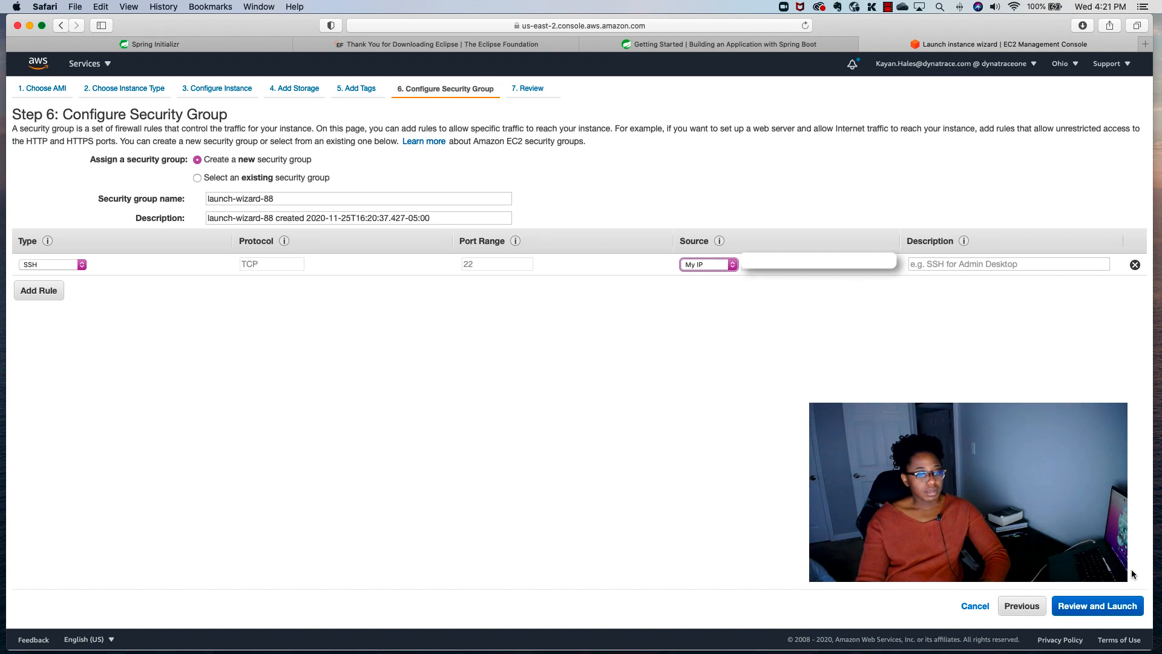
# Add an inbound rule of type HTTP to the new security group
pyautogui.click(43, 296)
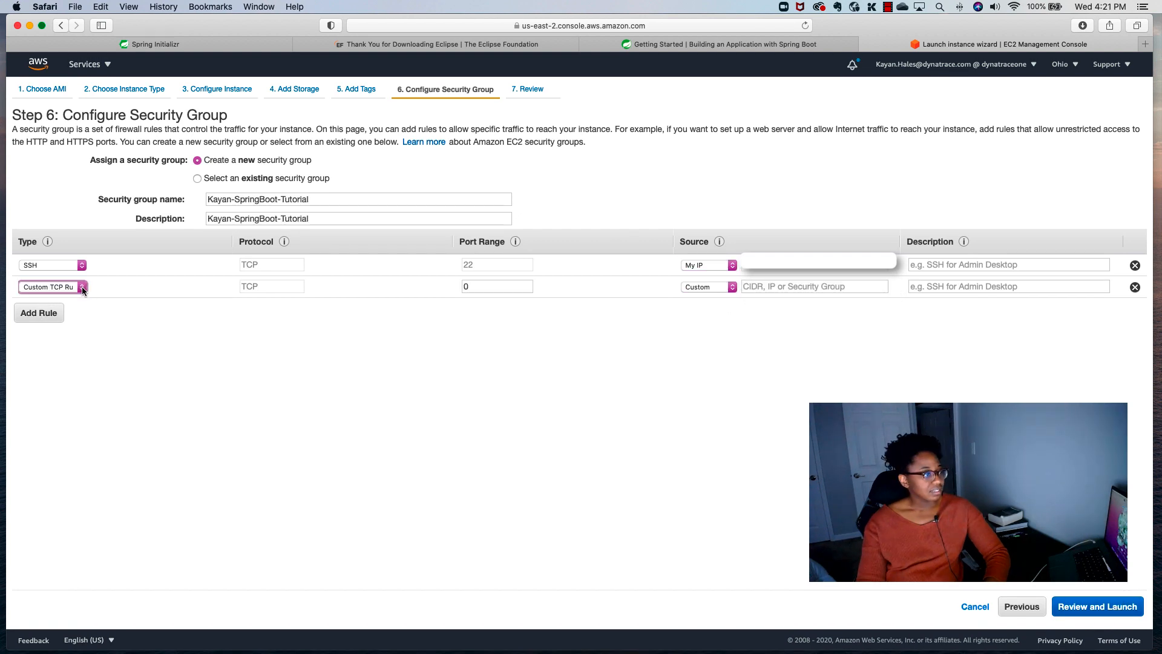
pyautogui.click(83, 287)
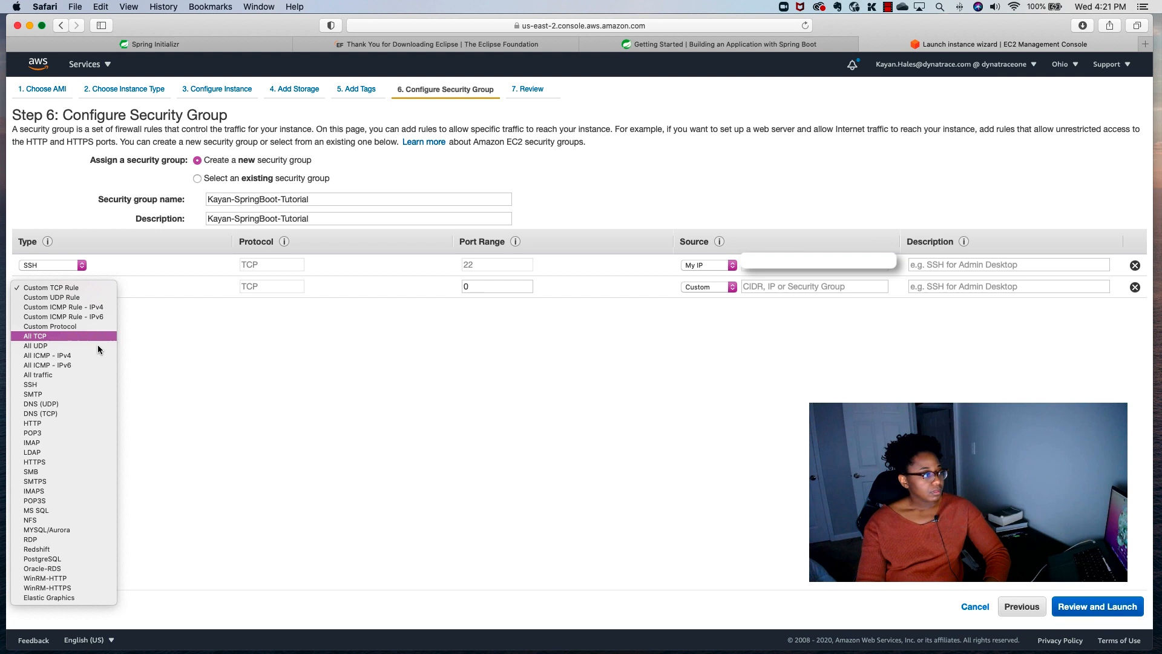
pyautogui.click(78, 423)
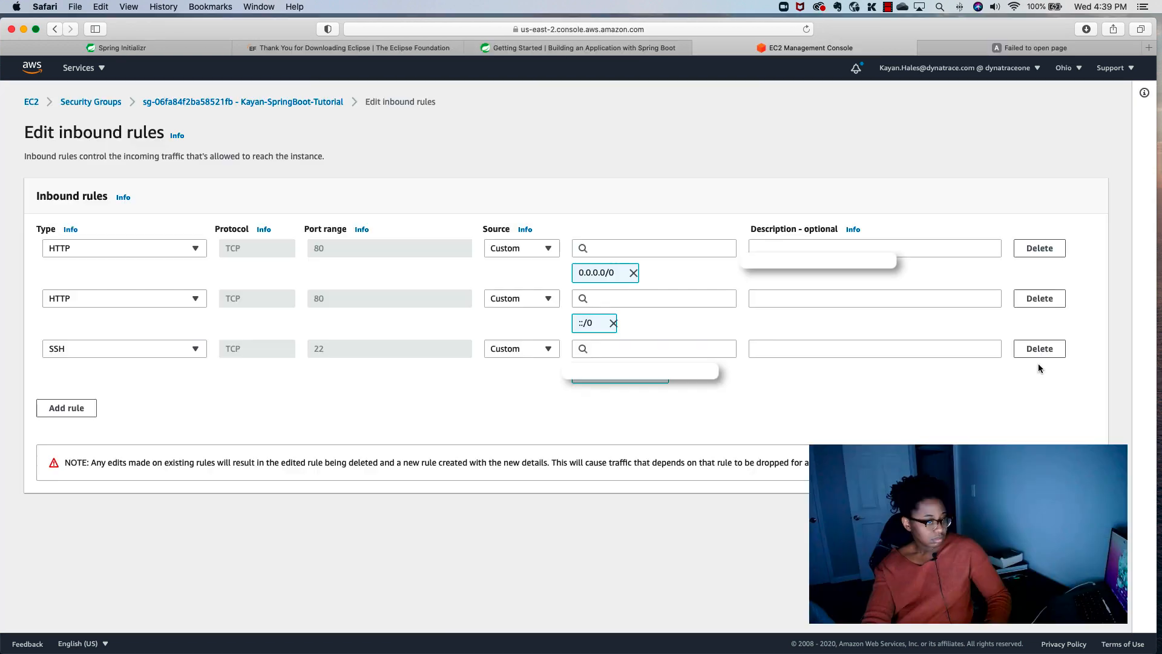
# Add a Custom TCP inbound rule for port 8080 with source 0.0.0.0/0 to the security group
pyautogui.click(72, 407)
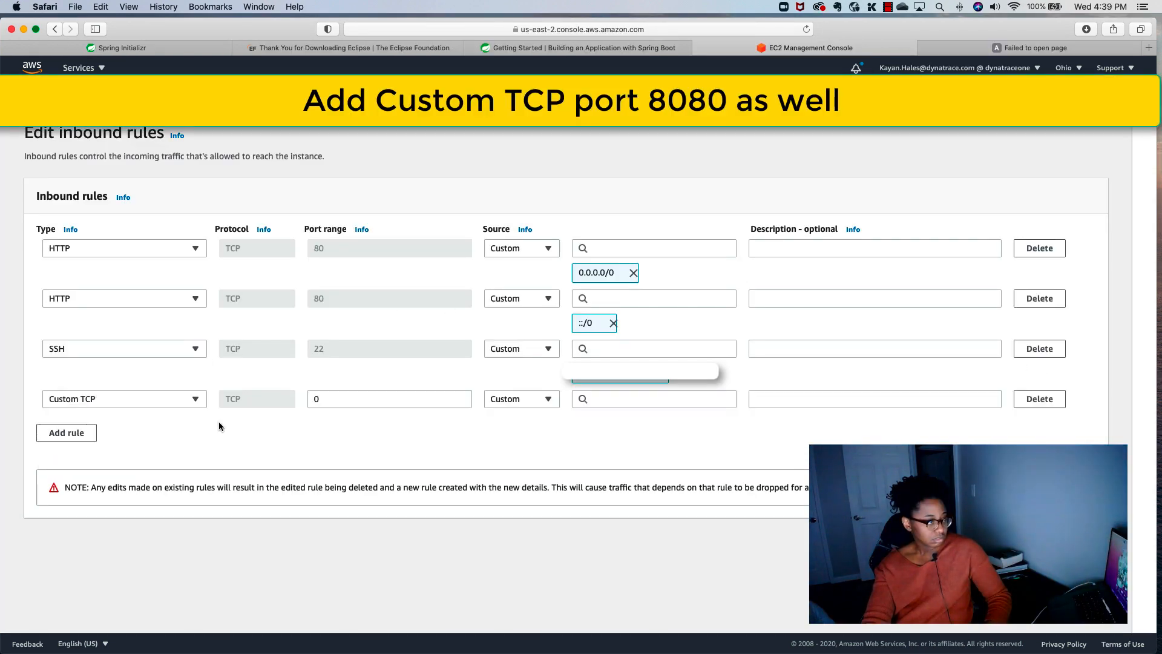
pyautogui.click(195, 402)
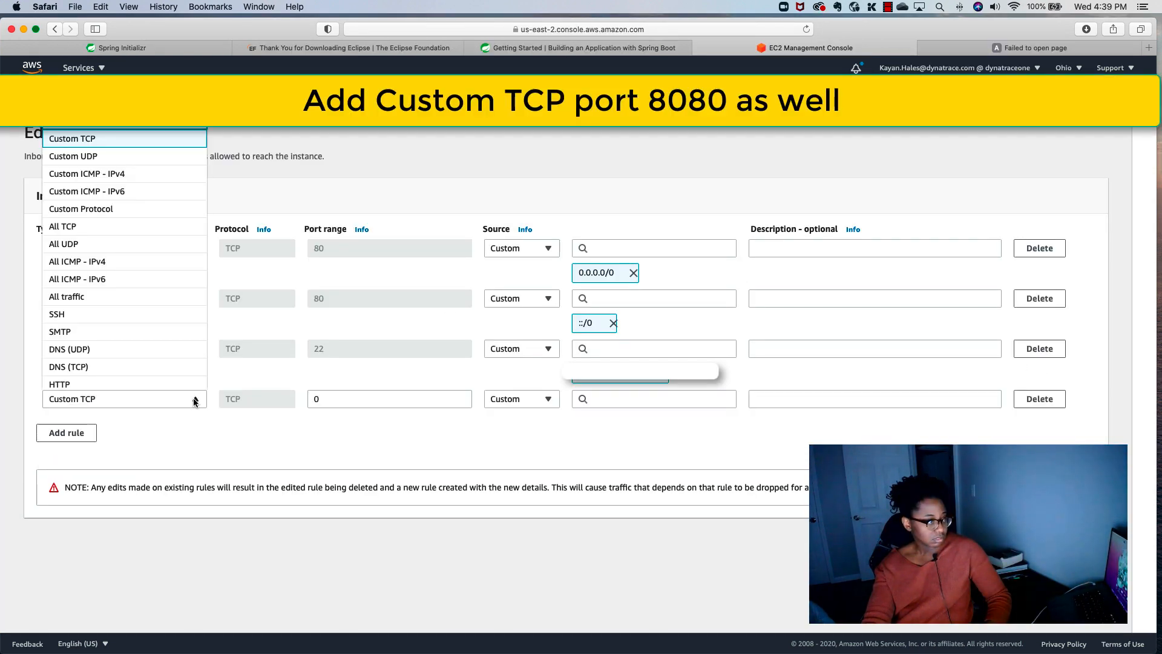
pyautogui.click(195, 401)
pyautogui.click(332, 398)
pyautogui.moveTo(332, 398); pyautogui.dragTo(309, 398)
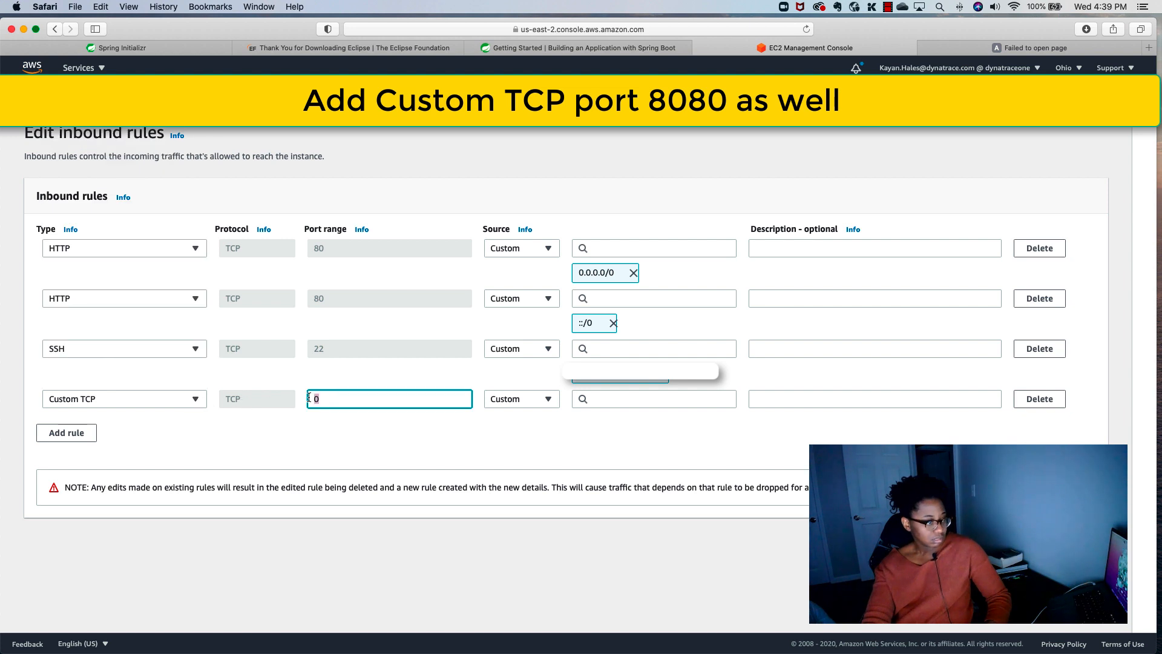
pyautogui.write('8080')
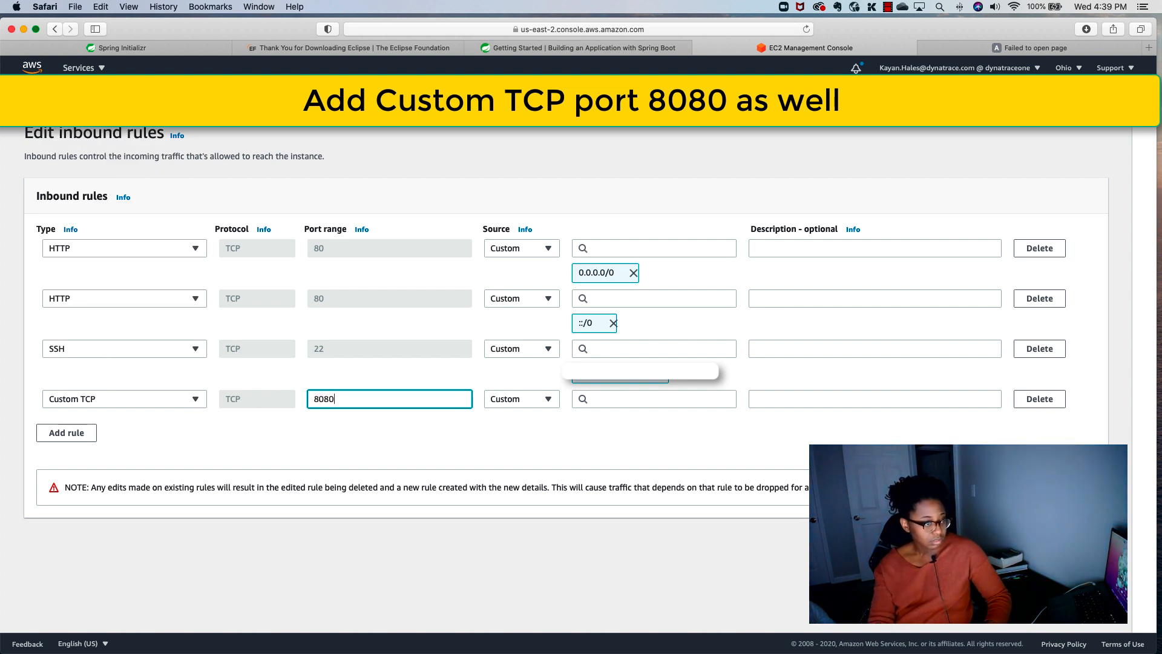
pyautogui.click(593, 402)
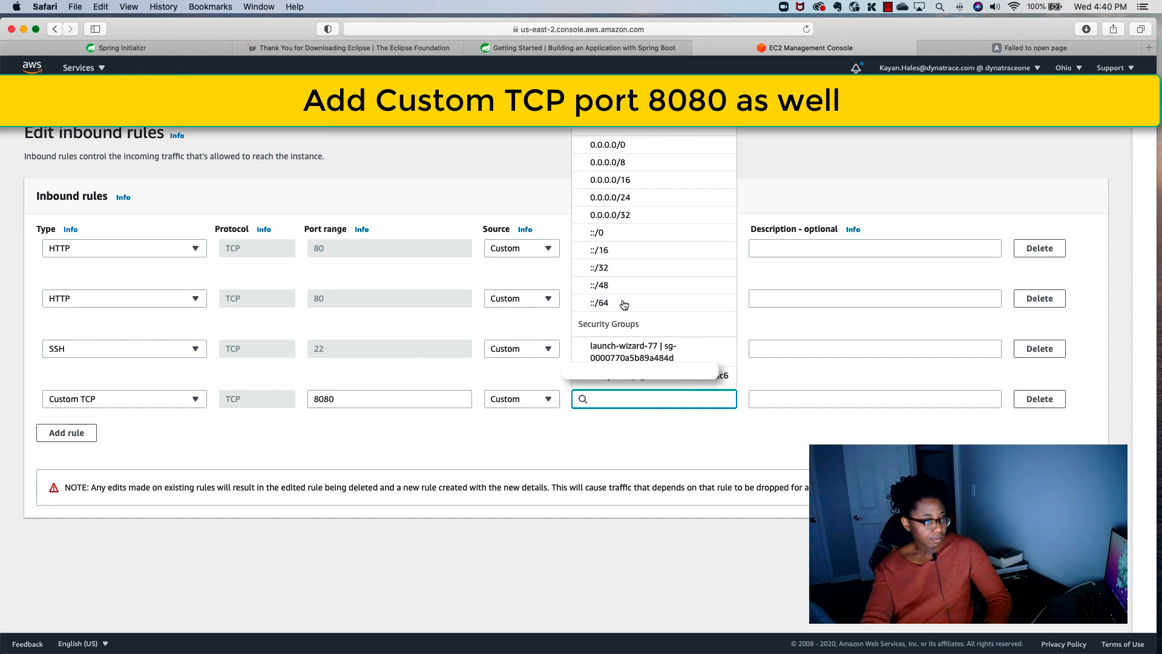
pyautogui.click(636, 149)
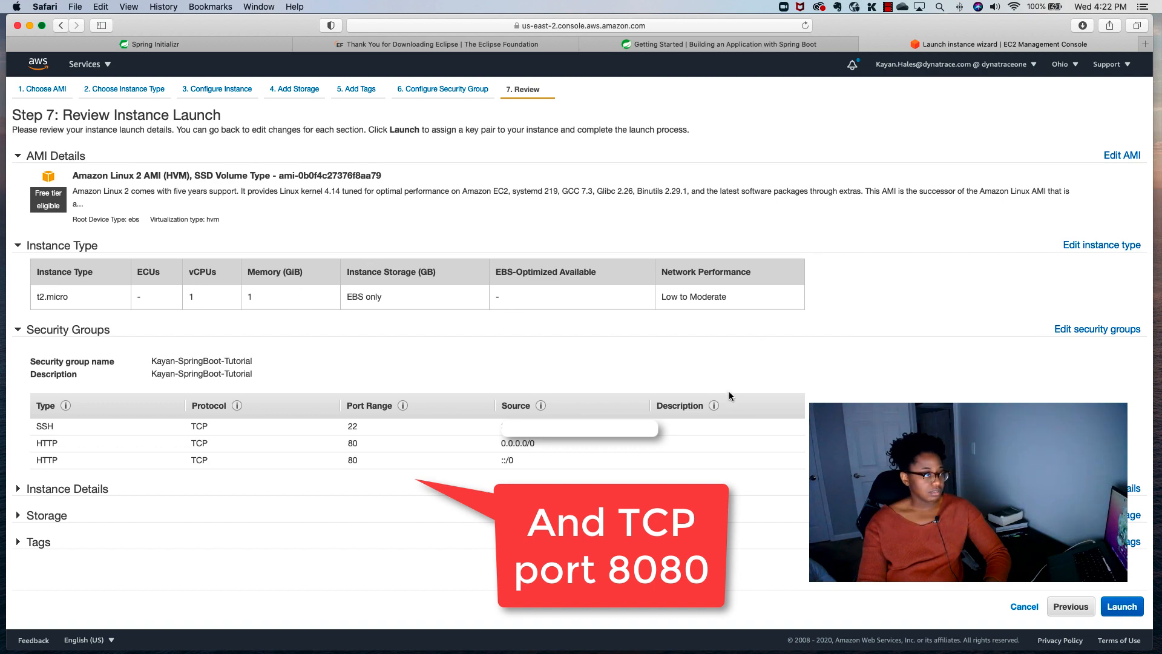
# Launch the reviewed instance using the preselected existing key pair, keeping the private key acknowledgement
pyautogui.click(1128, 609)
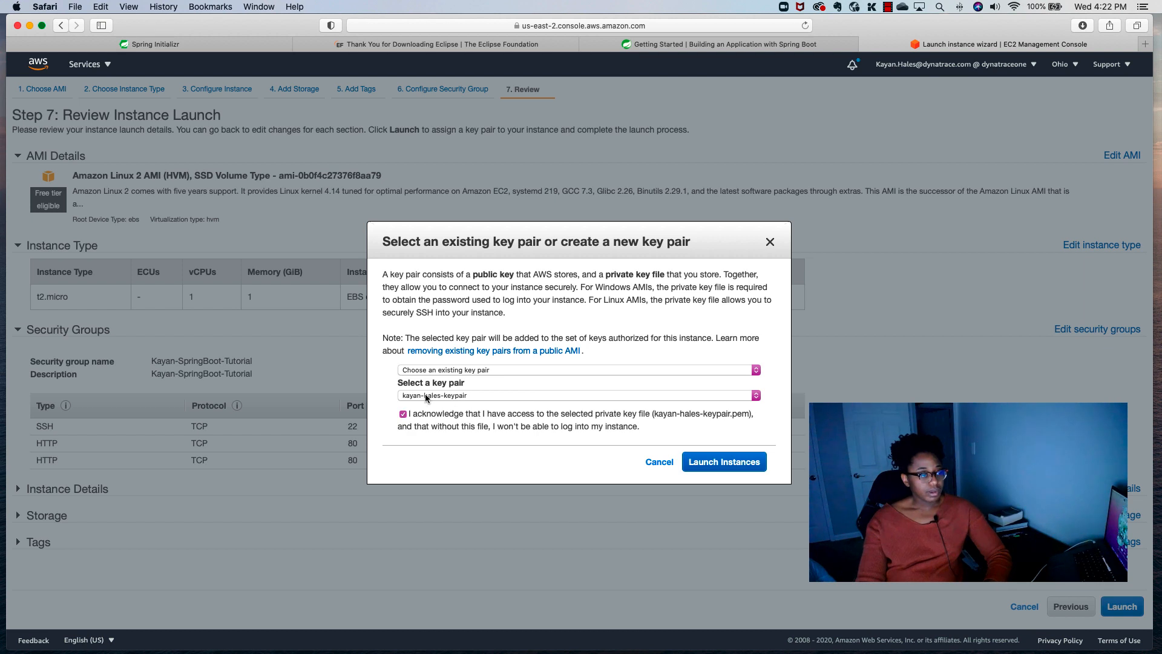
pyautogui.click(461, 371)
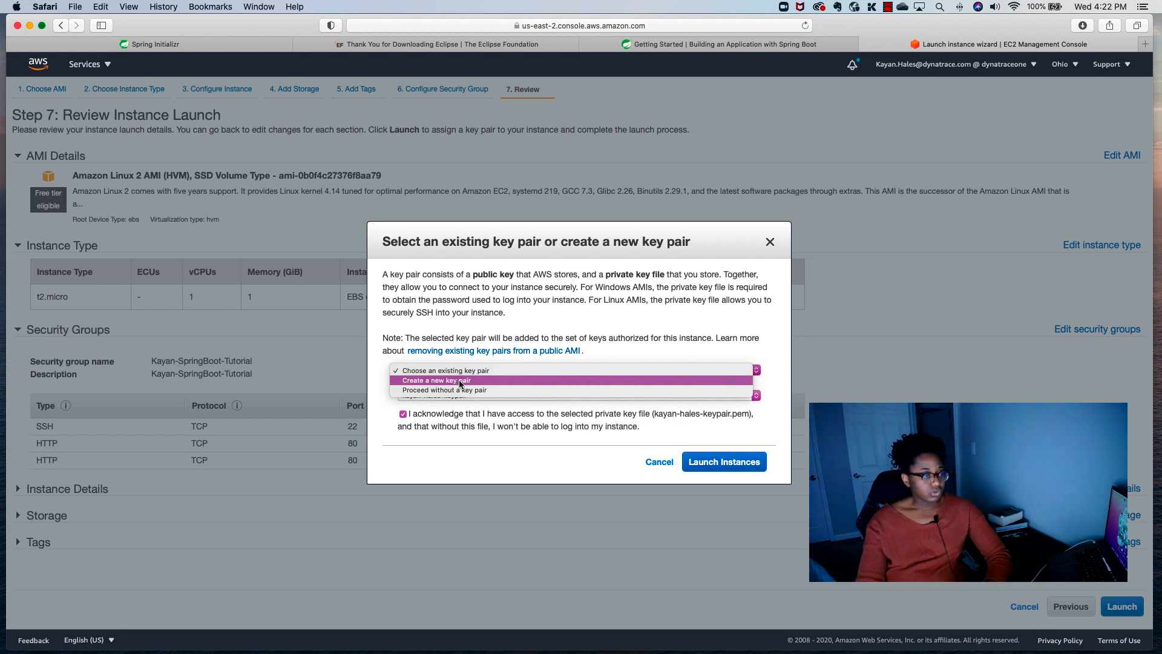
pyautogui.click(627, 340)
pyautogui.click(725, 462)
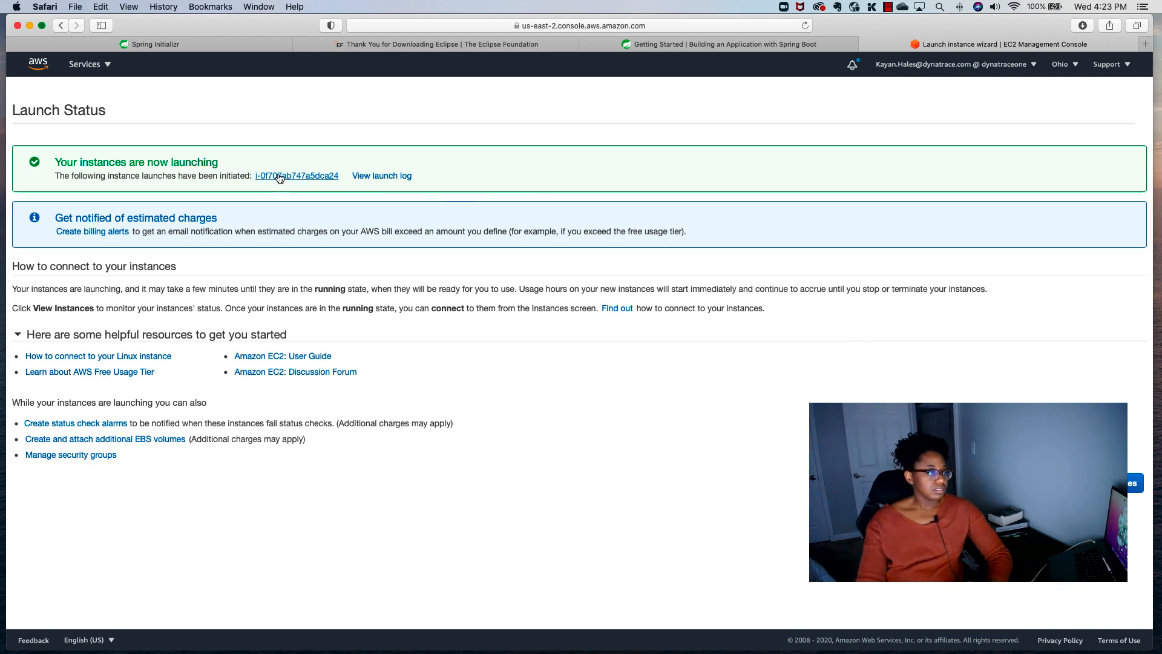
# Open the newly launched instance's details and examine its public IPv4 address and public IPv4 DNS
pyautogui.click(276, 176)
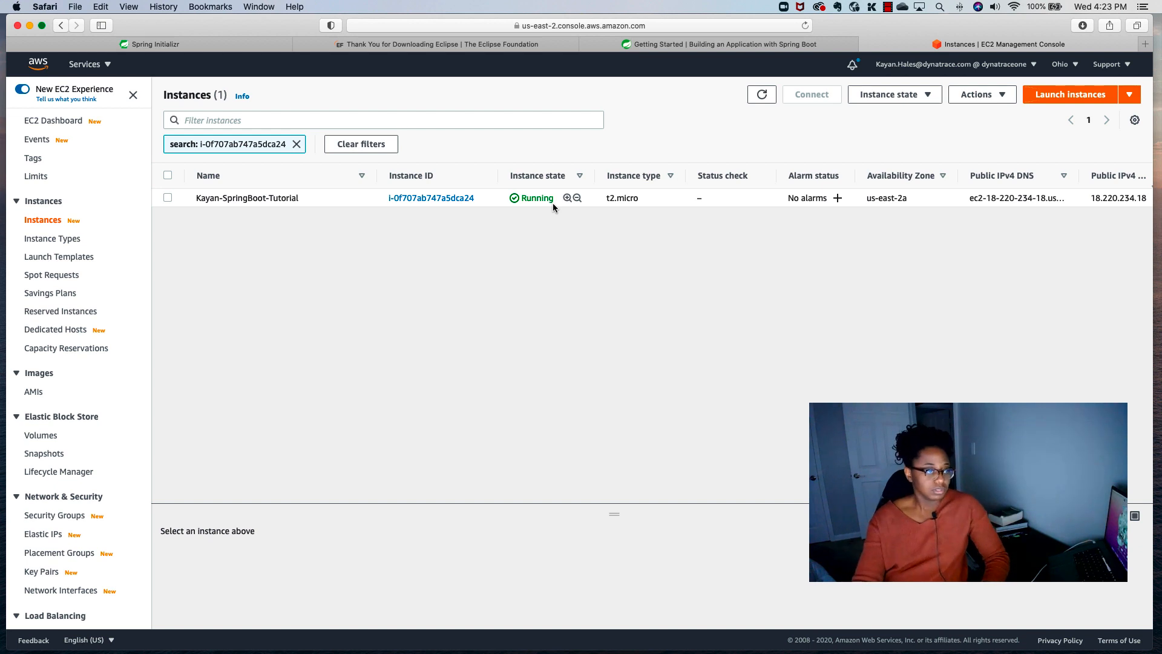
pyautogui.click(336, 197)
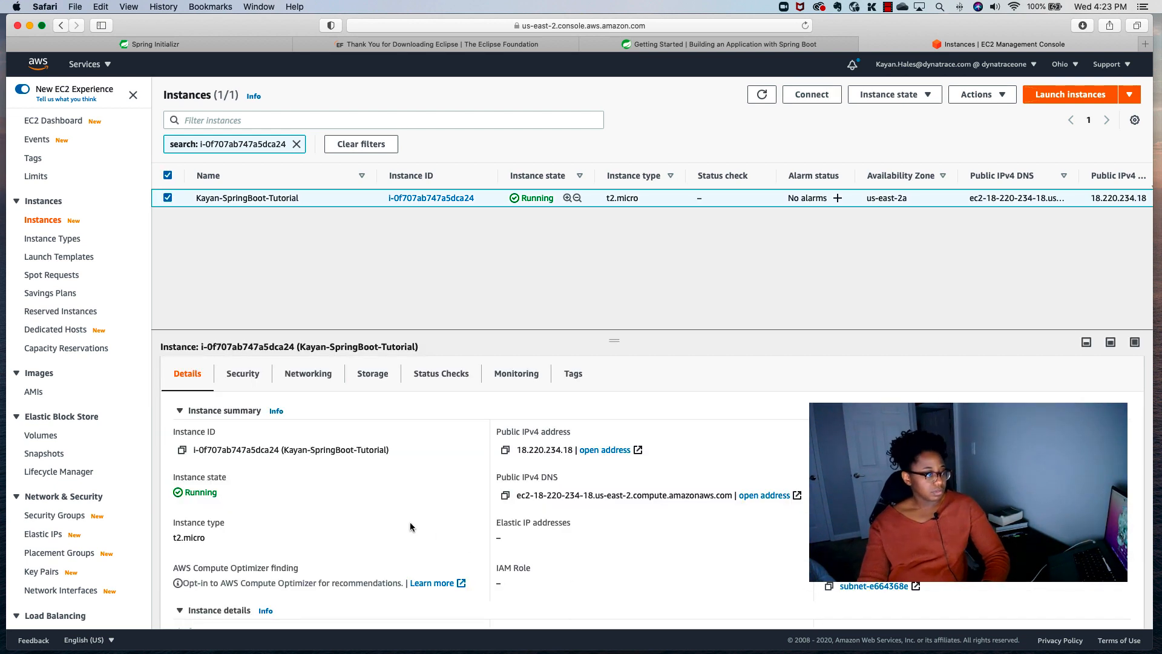
pyautogui.scroll(-2, 322, 491)
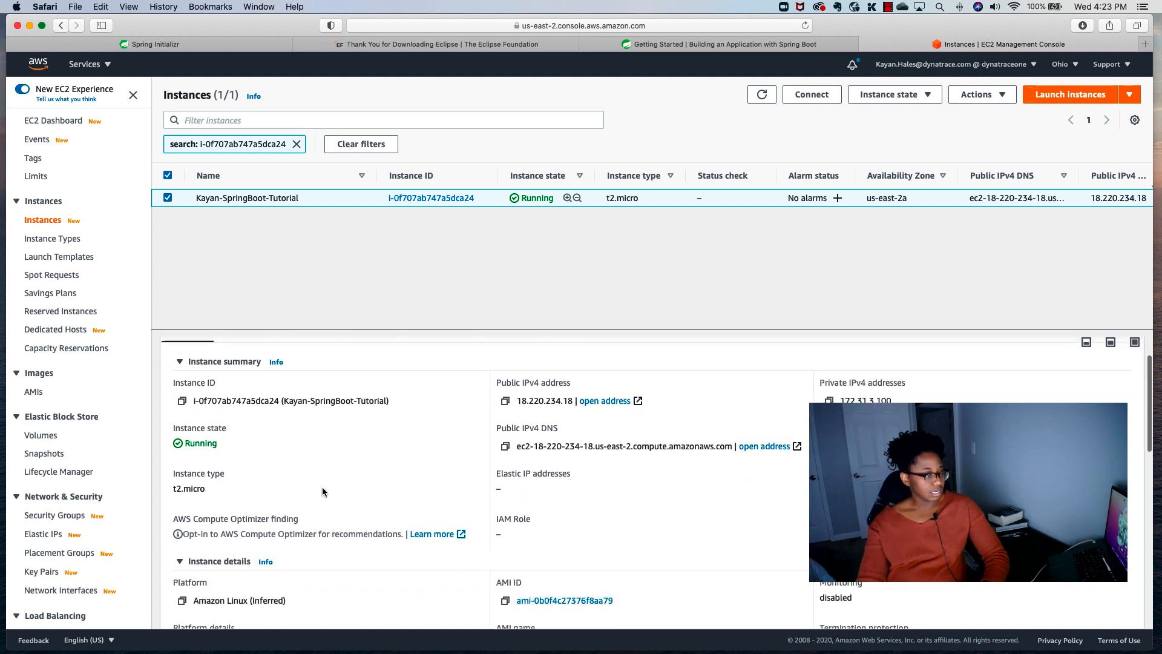
pyautogui.scroll(-2, 323, 490)
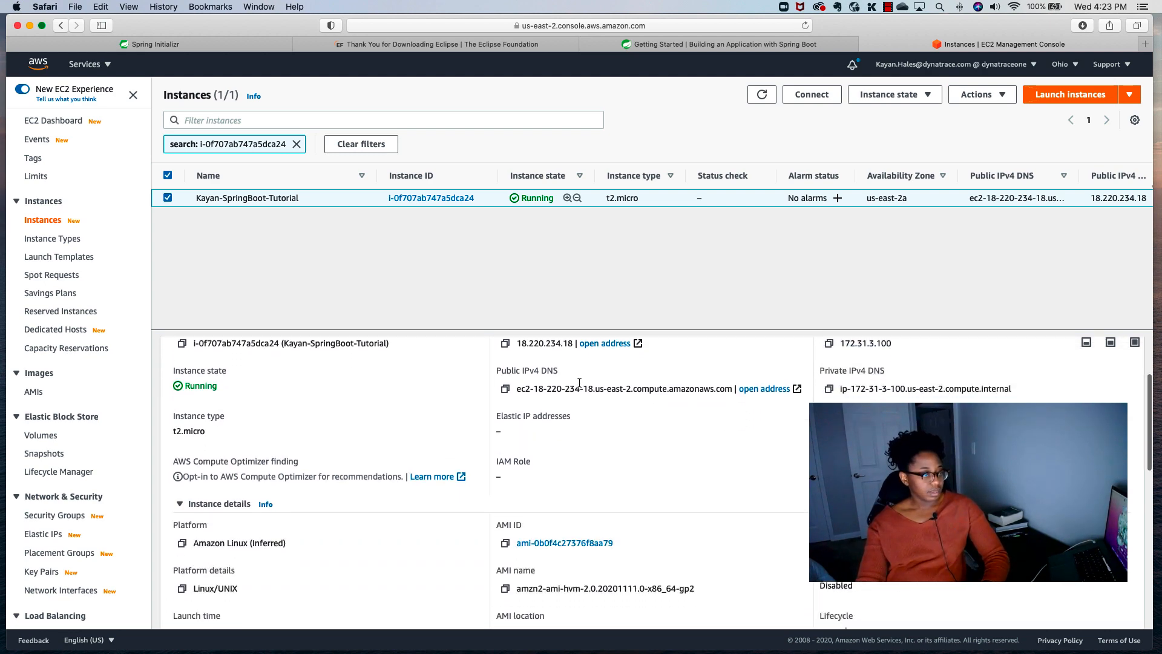
pyautogui.scroll(3, 579, 383)
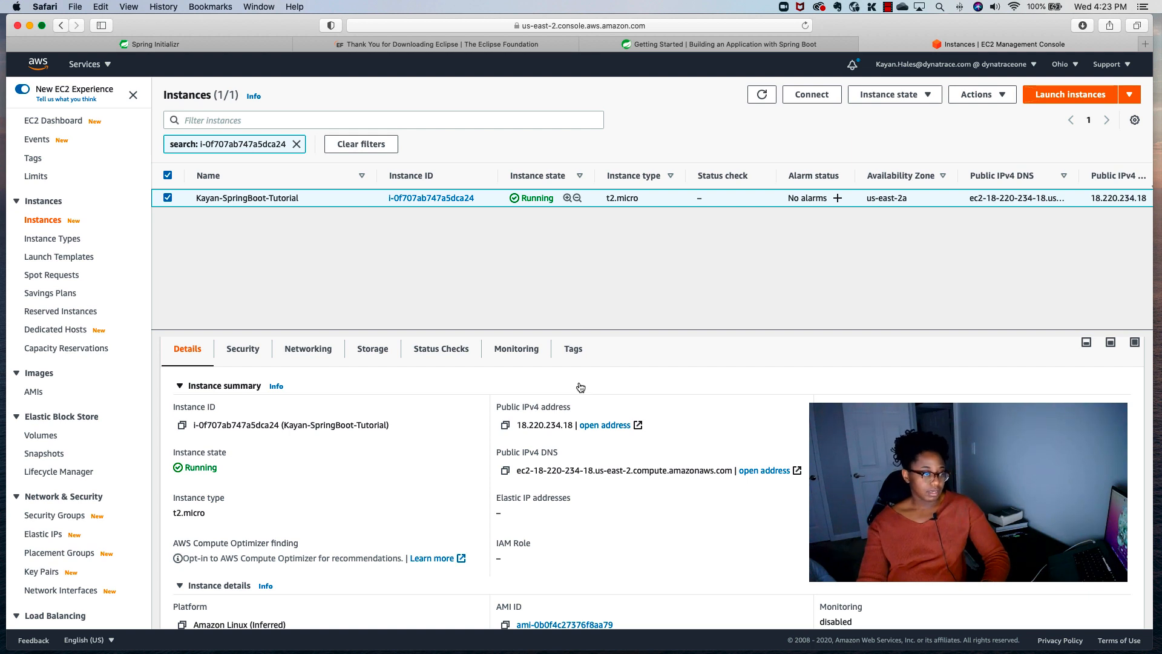
pyautogui.moveTo(520, 427); pyautogui.dragTo(574, 426)
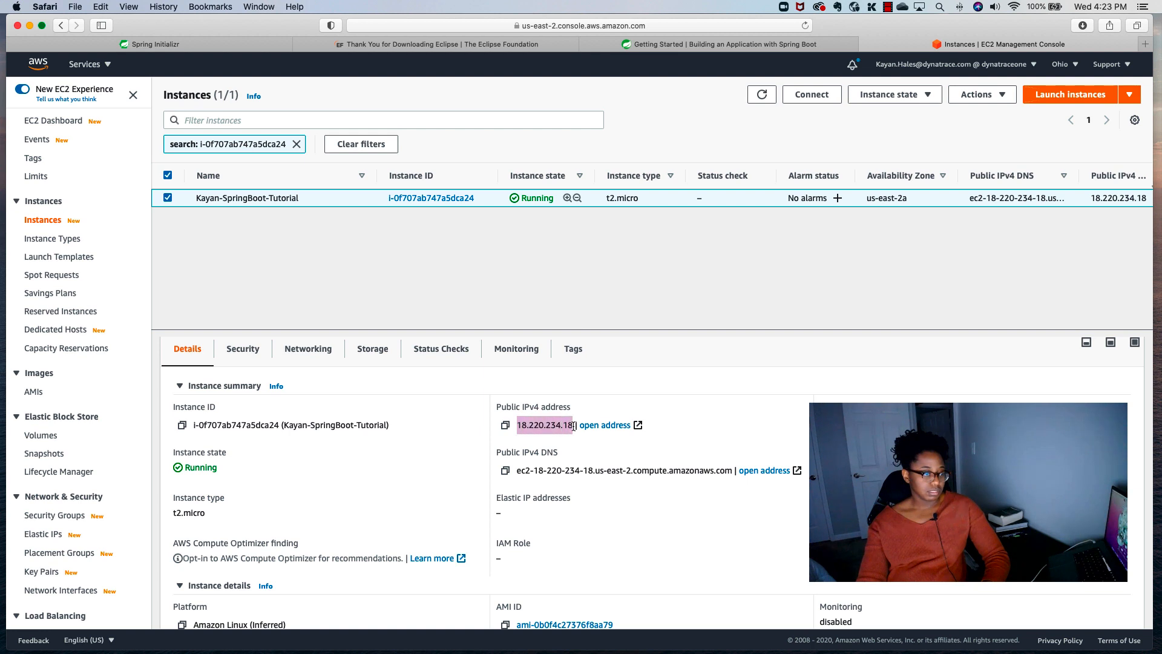
pyautogui.moveTo(518, 471); pyautogui.dragTo(737, 470)
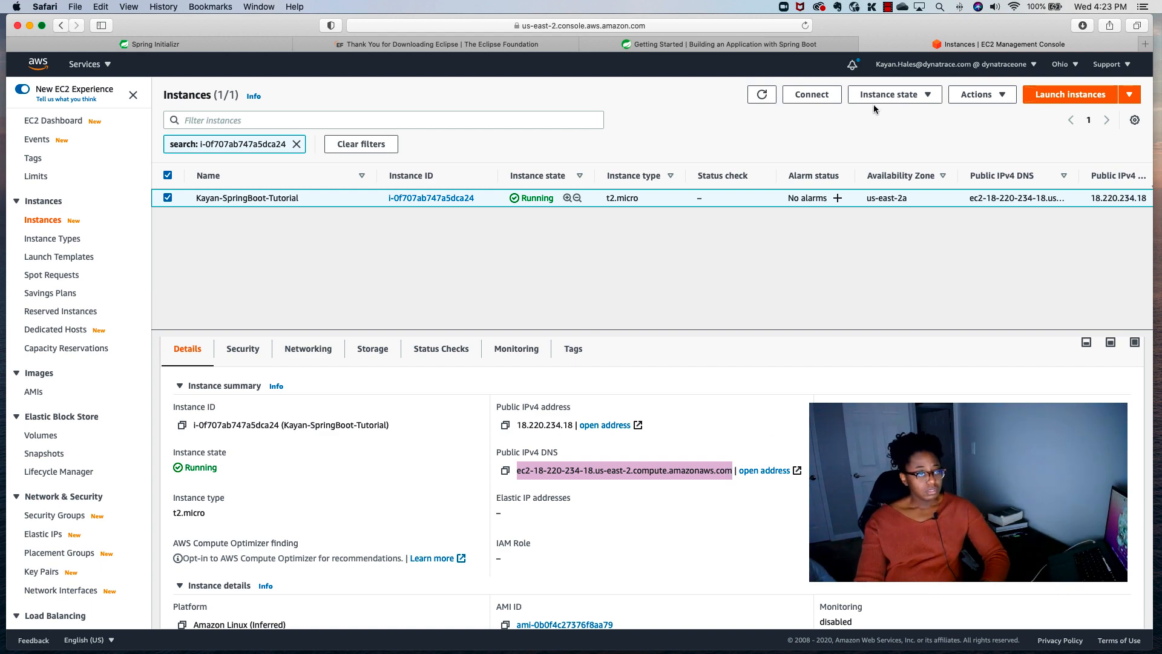
# Open the instance's connection options, compare Session Manager and EC2 Instance Connect, and bring up the SSH client instructions
pyautogui.click(812, 97)
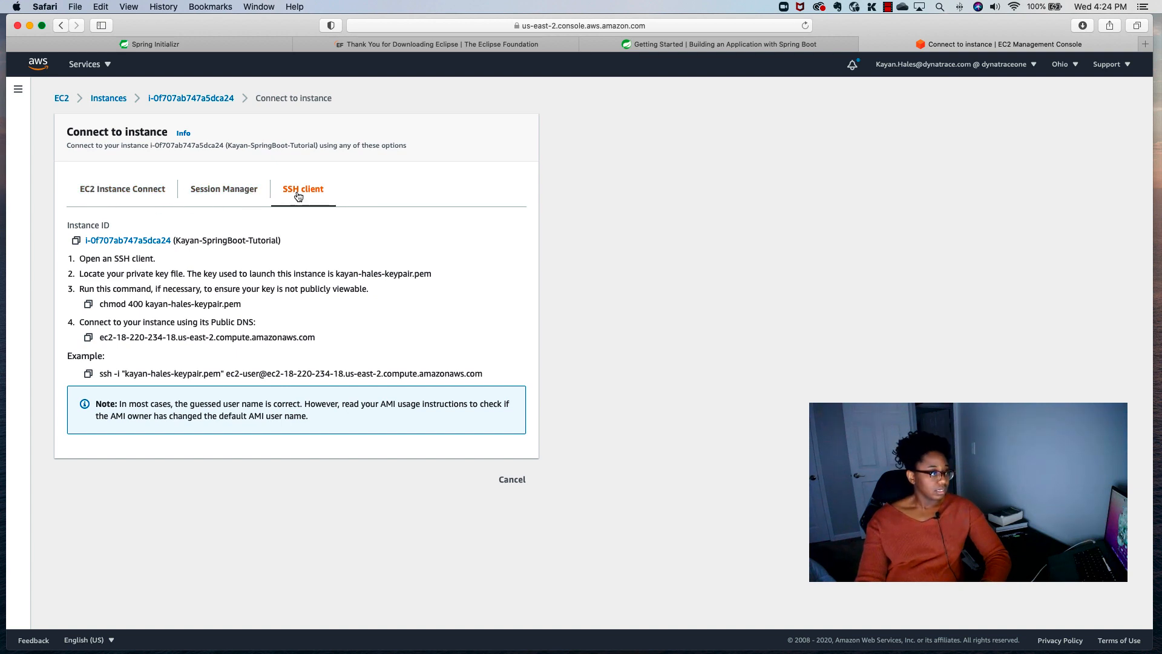
pyautogui.click(236, 195)
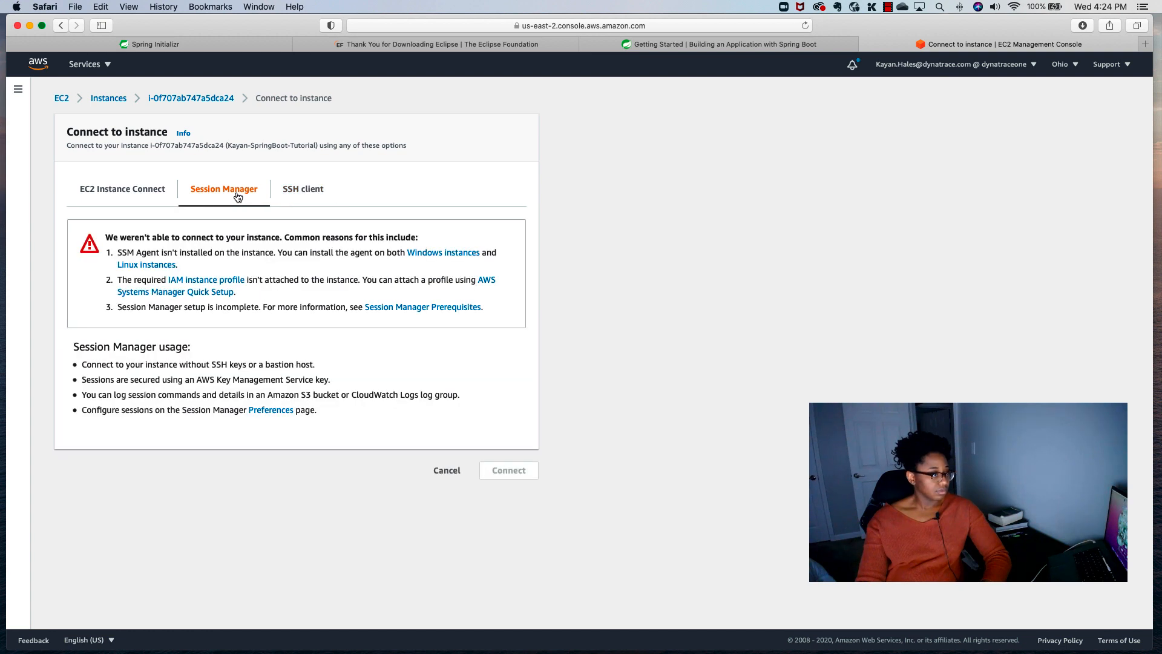
pyautogui.click(128, 192)
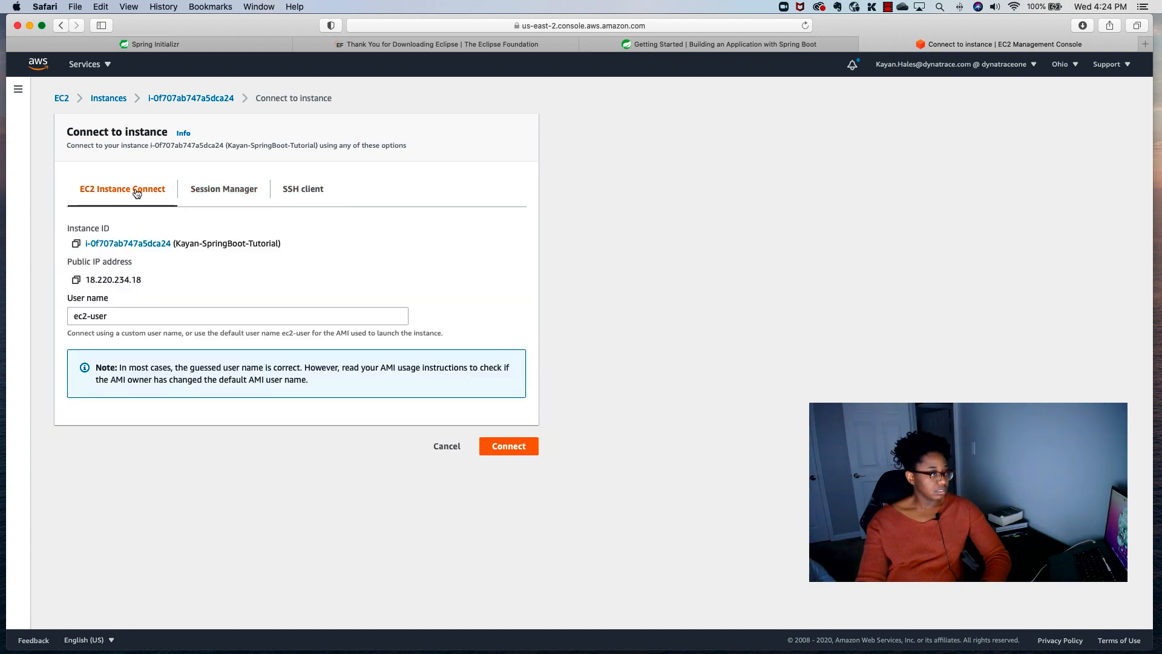
pyautogui.click(308, 195)
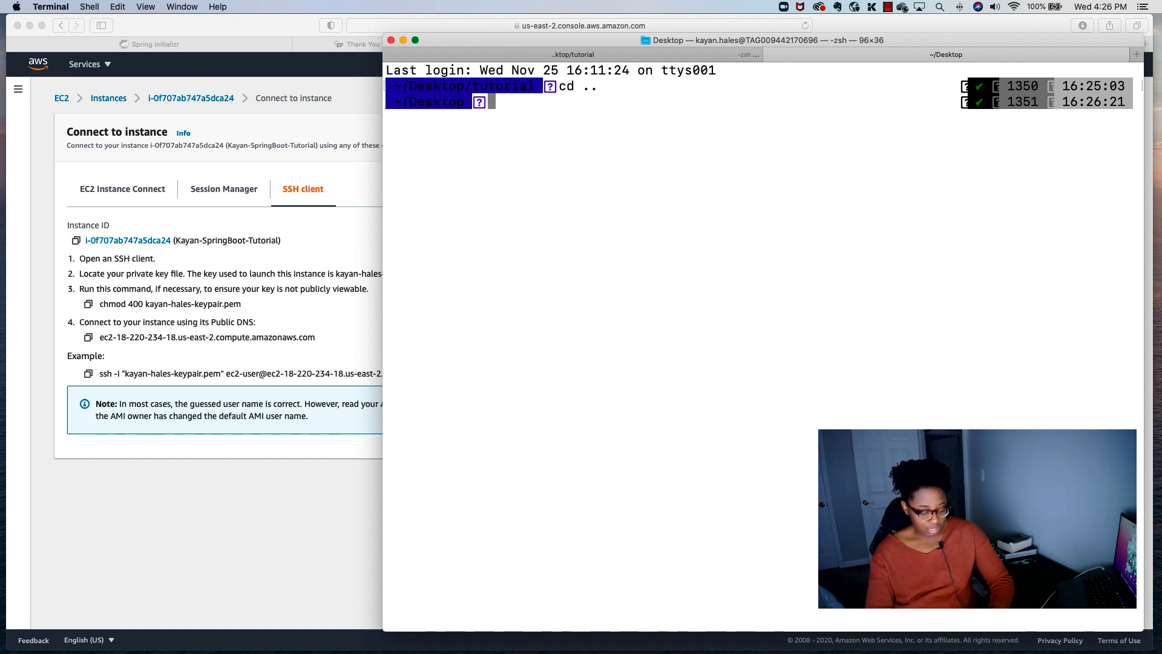
# In Terminal, run chmod 400 on the owner's key pair .pem file on the Desktop
pyautogui.write('chmod 400 ')
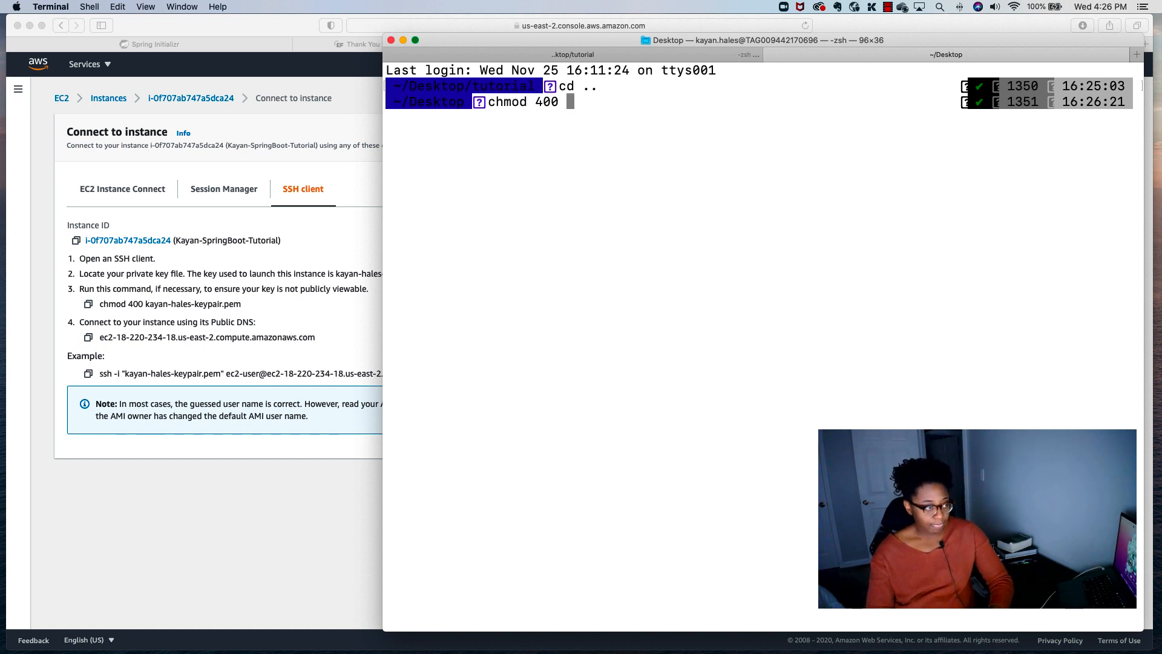
pyautogui.write('kaya')
pyautogui.press('Tab')
pyautogui.press('Return')
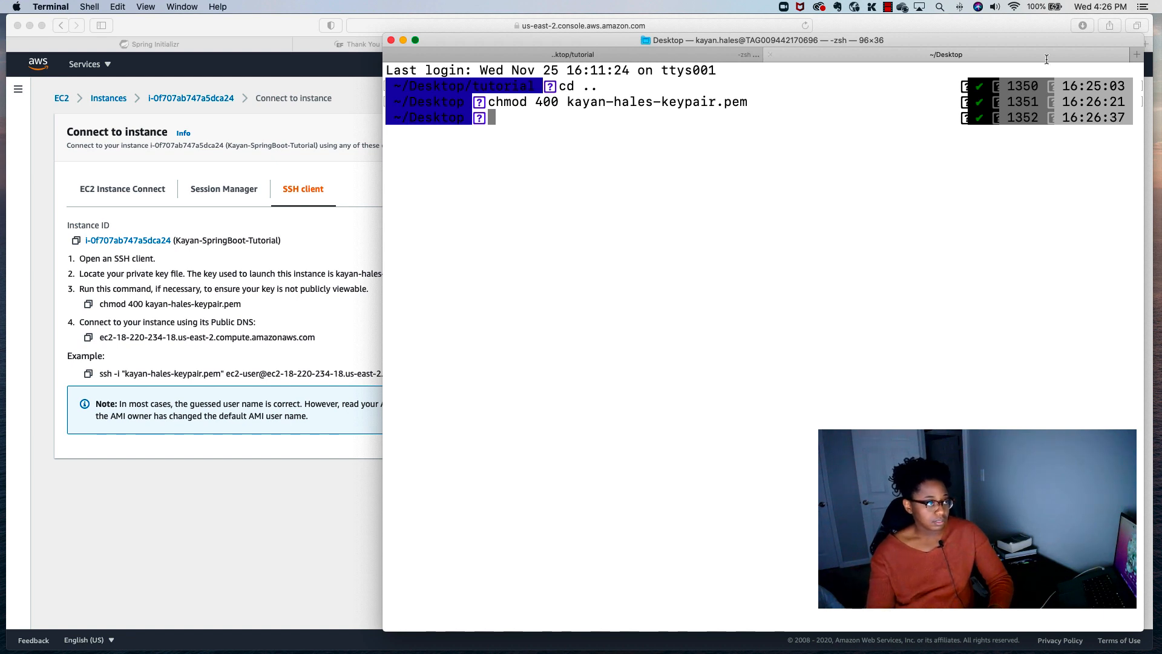
# Arrange the Terminal and browser windows side by side and copy the example SSH command from the instructions
pyautogui.moveTo(383, 33); pyautogui.dragTo(624, 25)
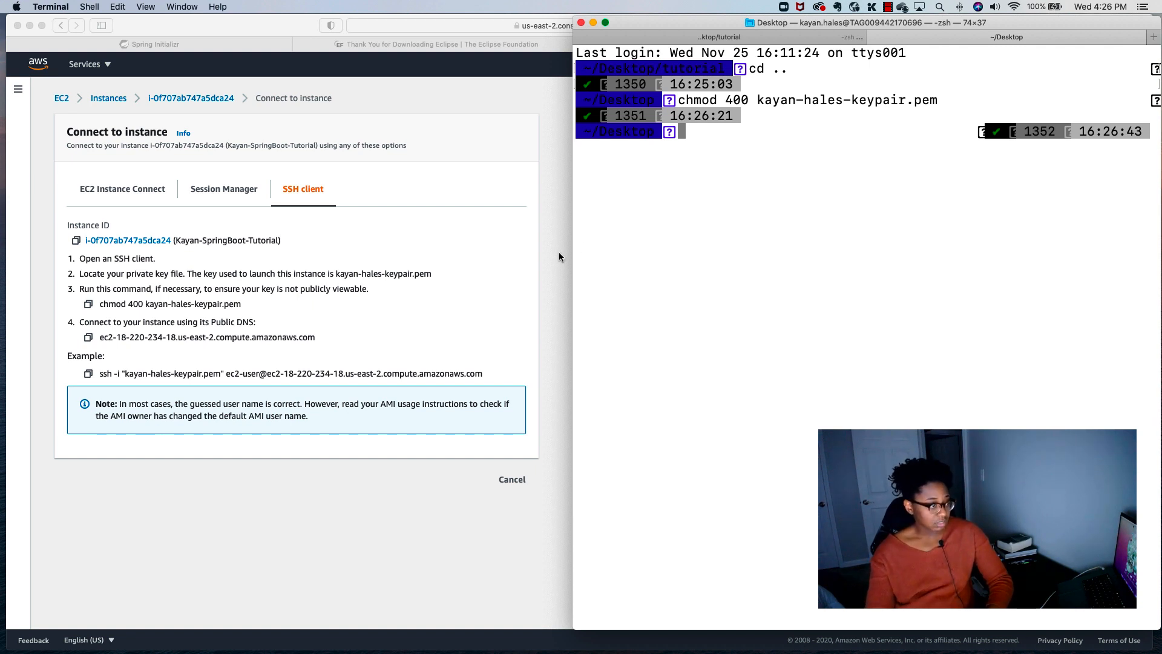
pyautogui.click(91, 373)
pyautogui.click(90, 374)
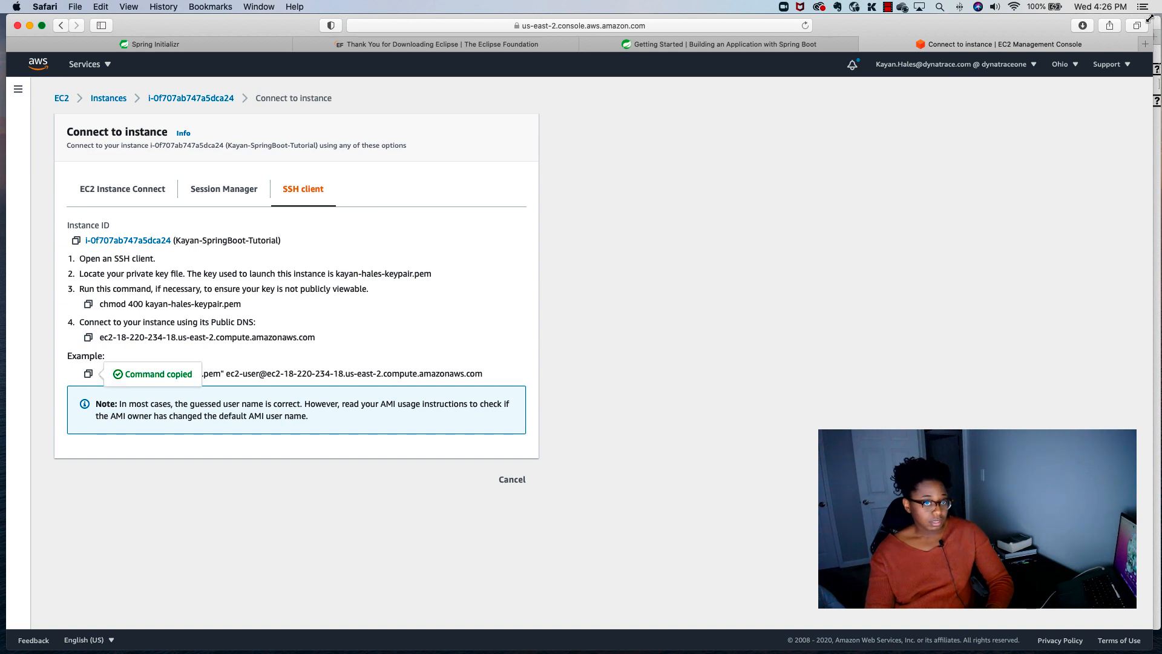
pyautogui.moveTo(1149, 18); pyautogui.dragTo(549, 3)
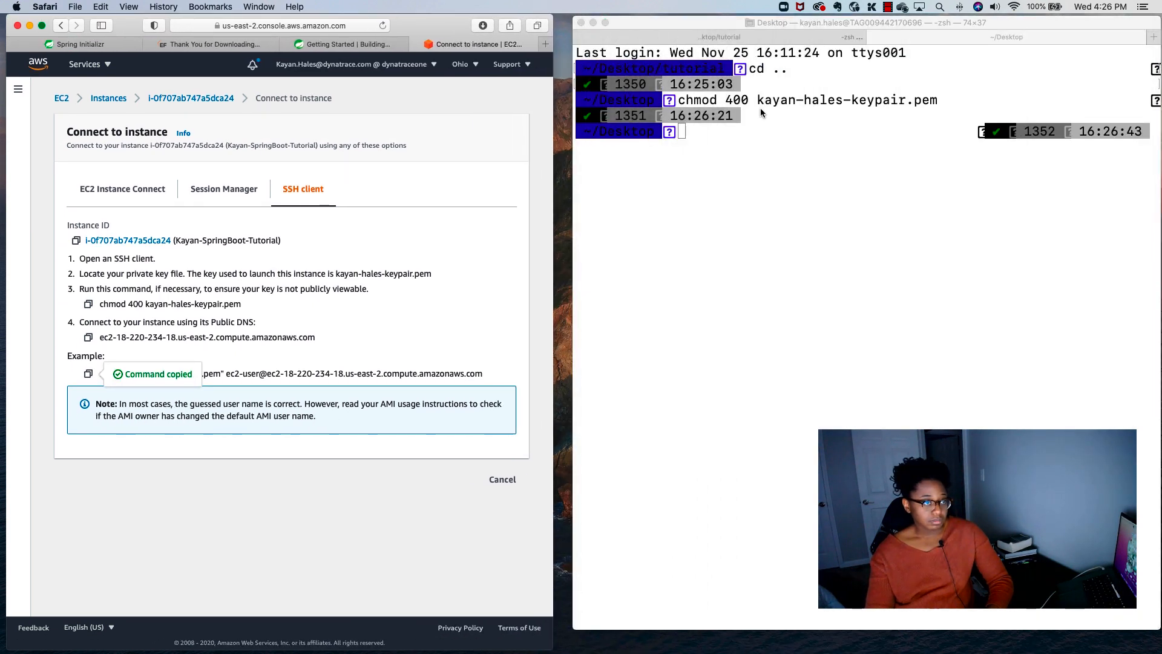
# Run the copied SSH command in Terminal as ec2-user and answer yes to continue connecting to the host
pyautogui.click(743, 129)
pyautogui.press('super+v')
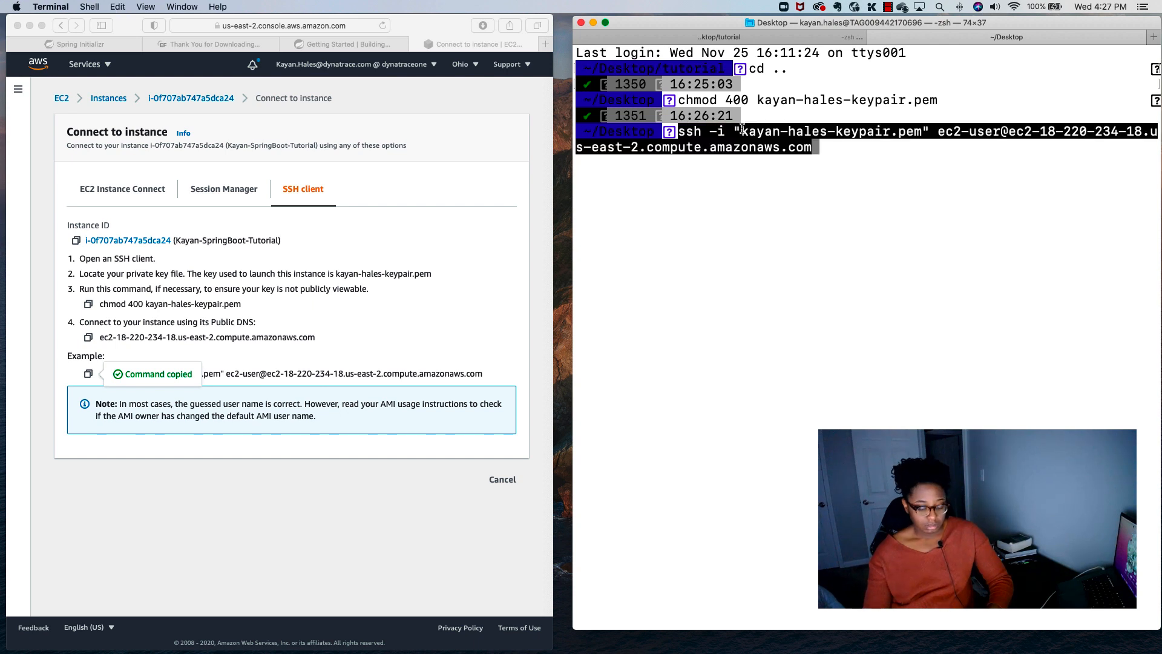
pyautogui.press('Return')
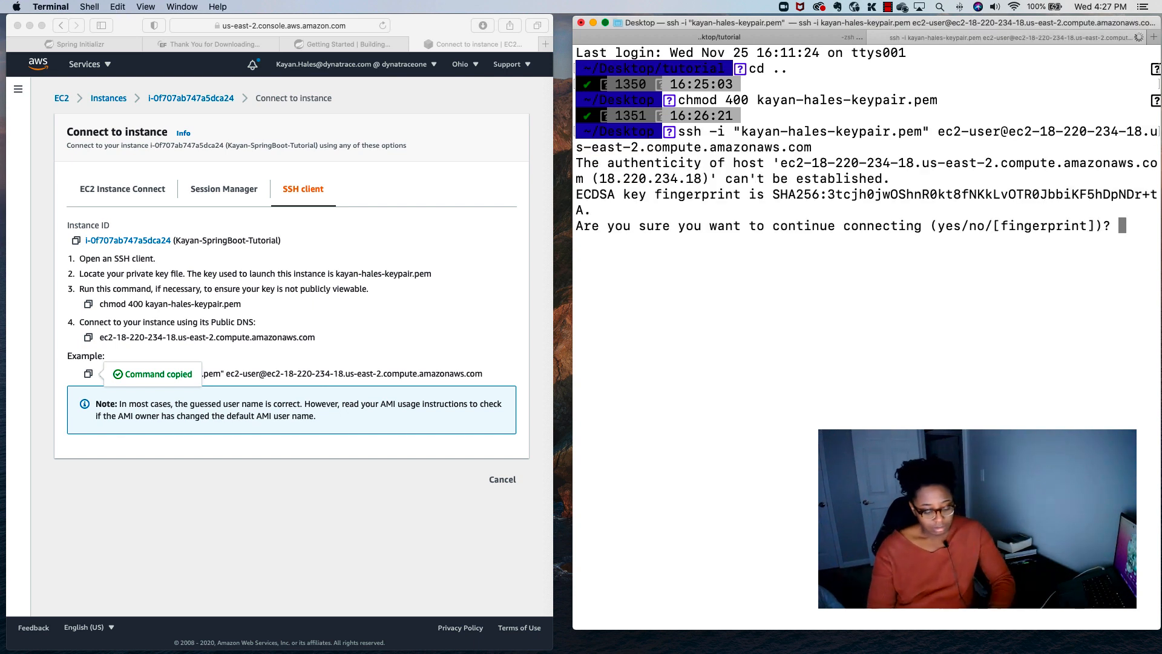
pyautogui.write('yes')
pyautogui.press('Return')
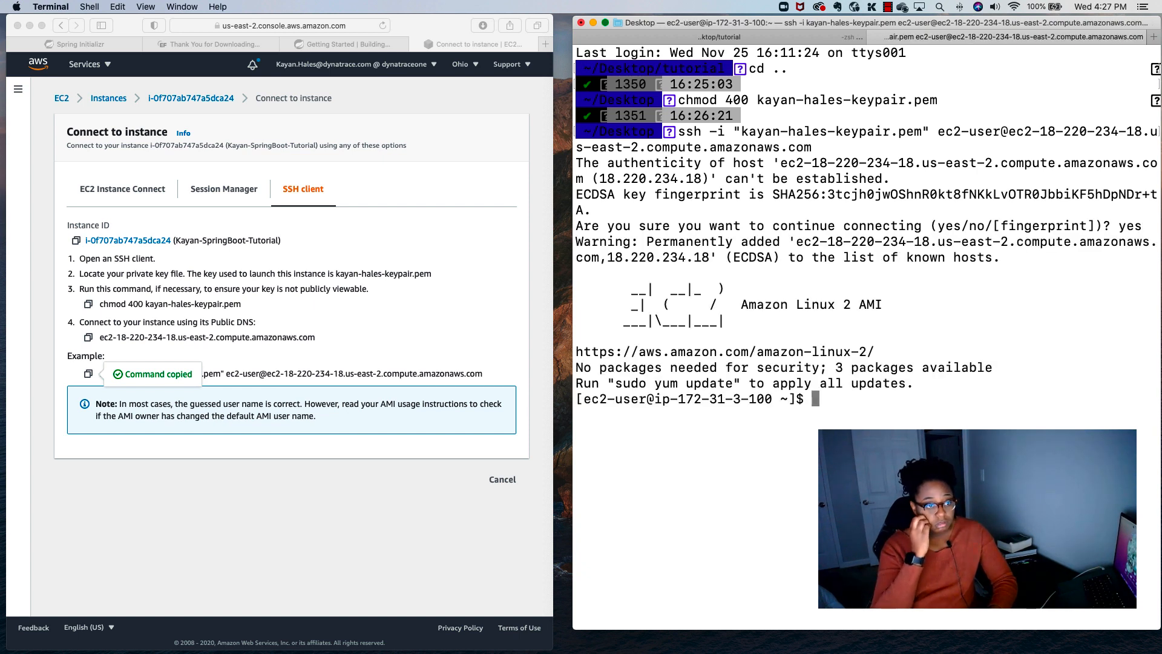